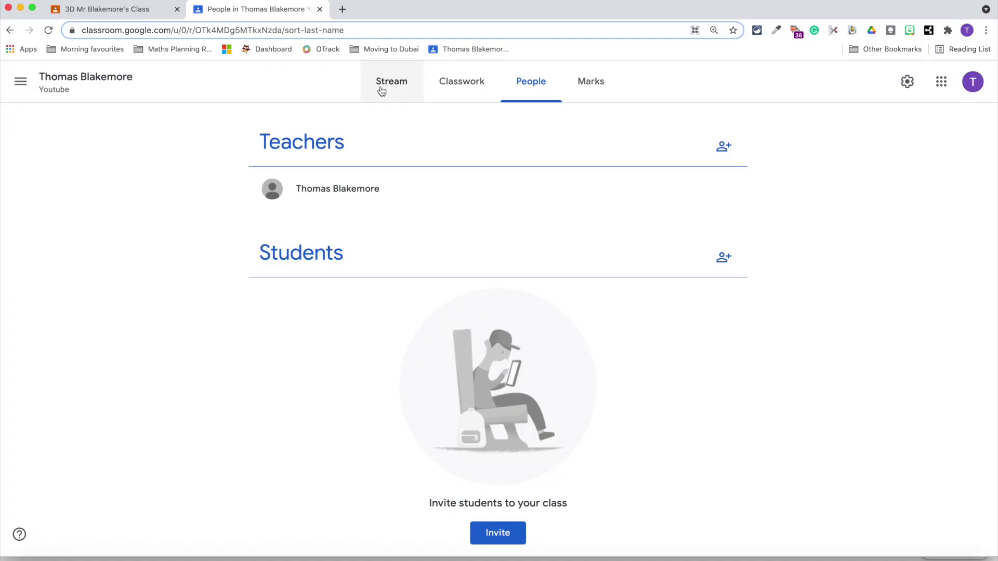
# Step: Open the Youtube class's People page, which lists one teacher and no students
pyautogui.click(382, 92)
# Step: Invite a second teacher to the class by searching for their name
pyautogui.click(518, 84)
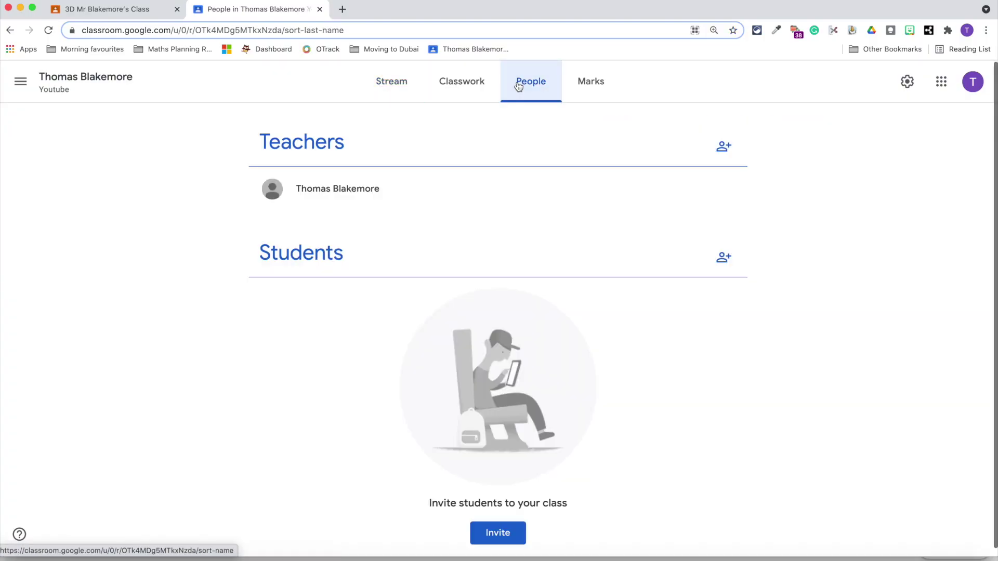
pyautogui.click(725, 149)
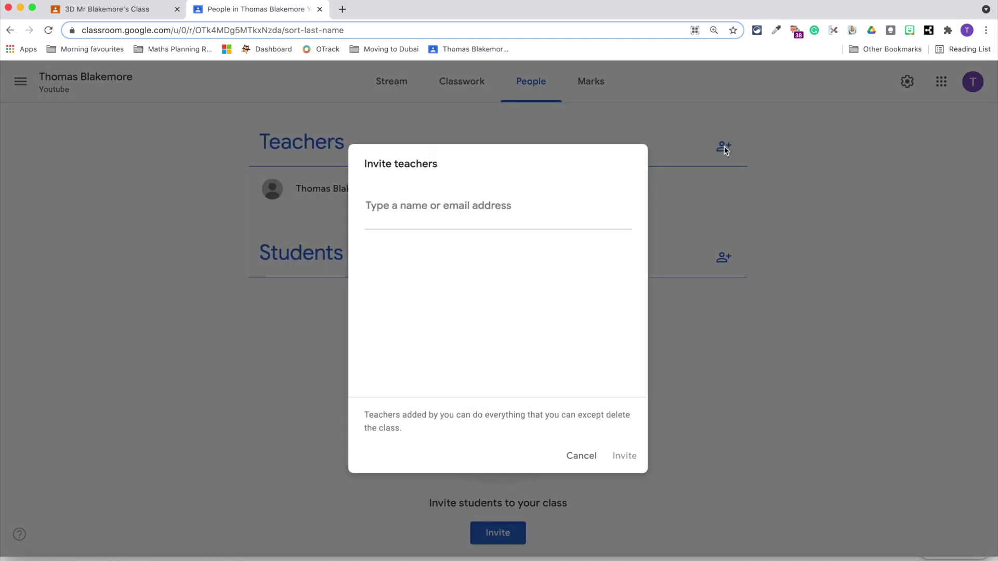
pyautogui.write('blakemore')
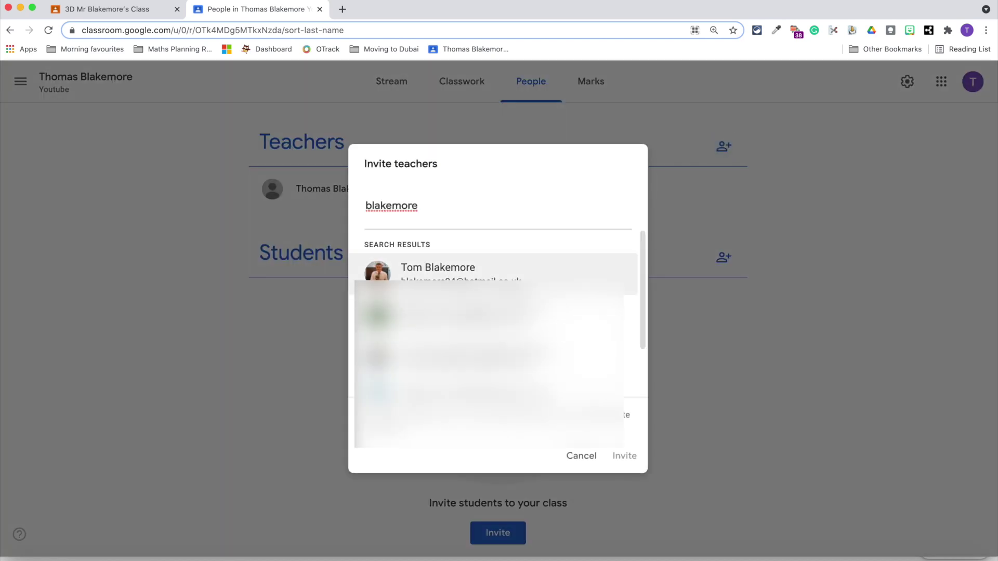
pyautogui.press('Return')
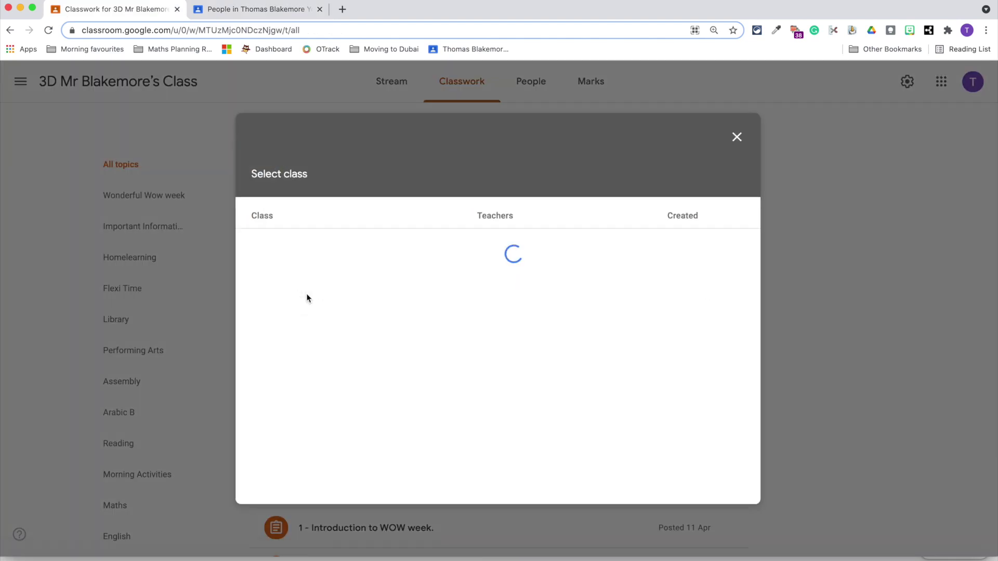
# Step: Reuse the 3C class's 'English Wk 4 - Edit & Publish' instructions post with its Docs attachment
pyautogui.click(307, 296)
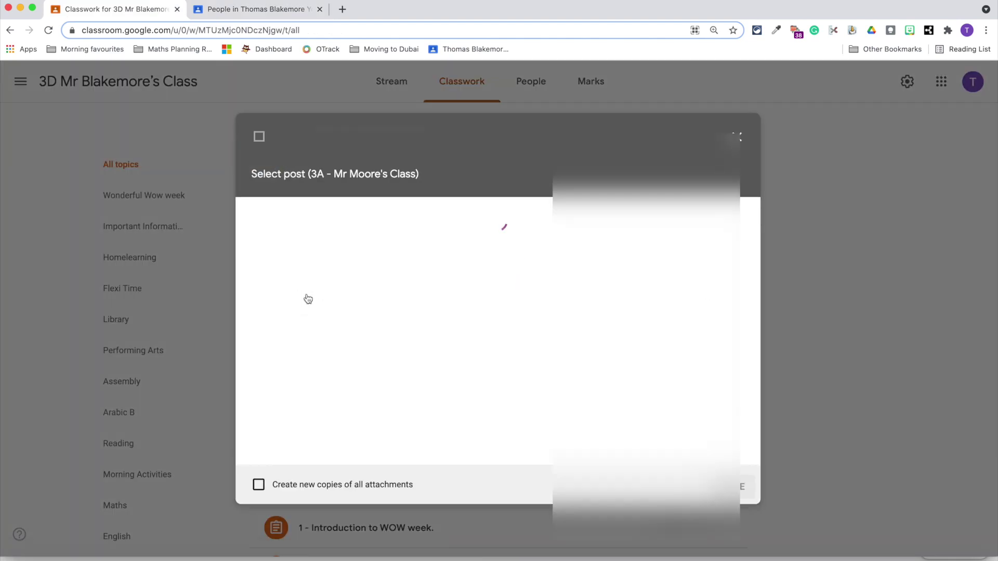
pyautogui.scroll(-7, 307, 296)
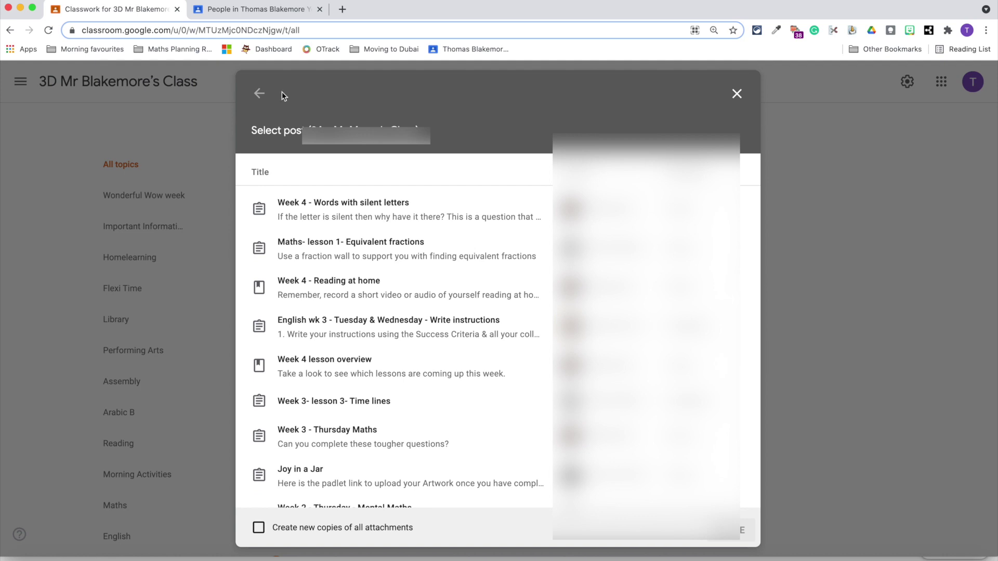
pyautogui.click(264, 97)
pyautogui.scroll(-5, 297, 328)
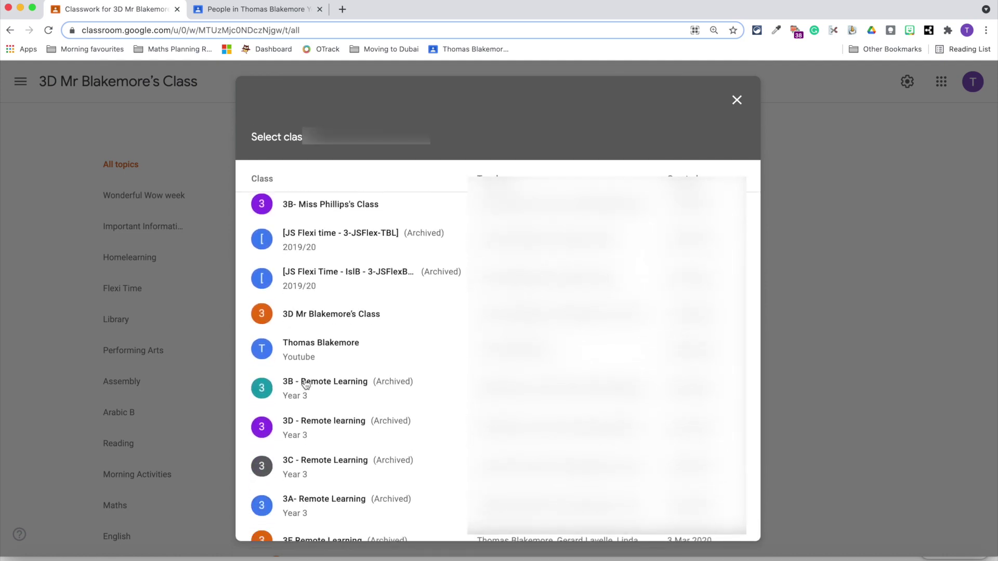
pyautogui.scroll(5, 305, 385)
pyautogui.click(315, 321)
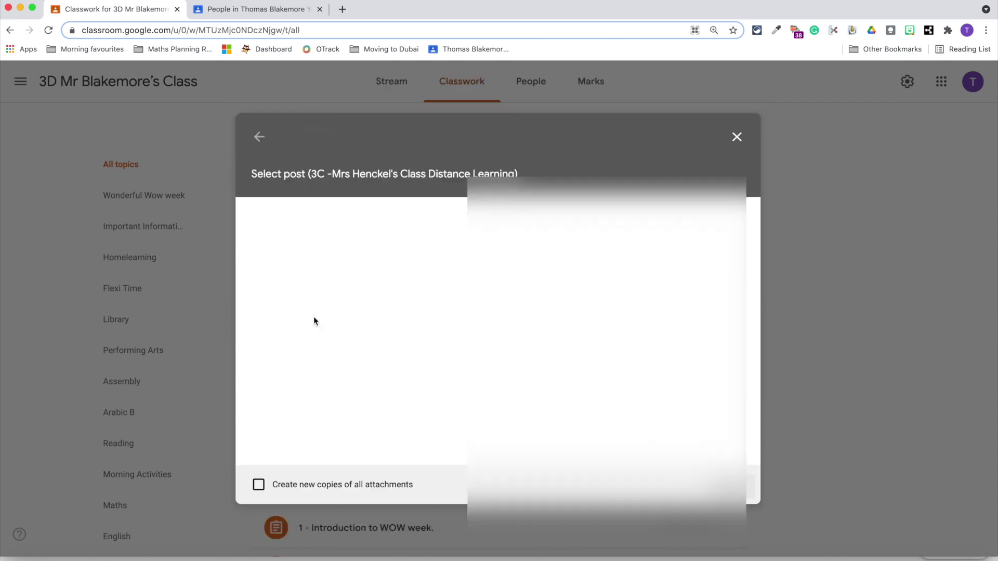
pyautogui.click(314, 319)
pyautogui.scroll(-3, 314, 319)
pyautogui.scroll(-5, 314, 321)
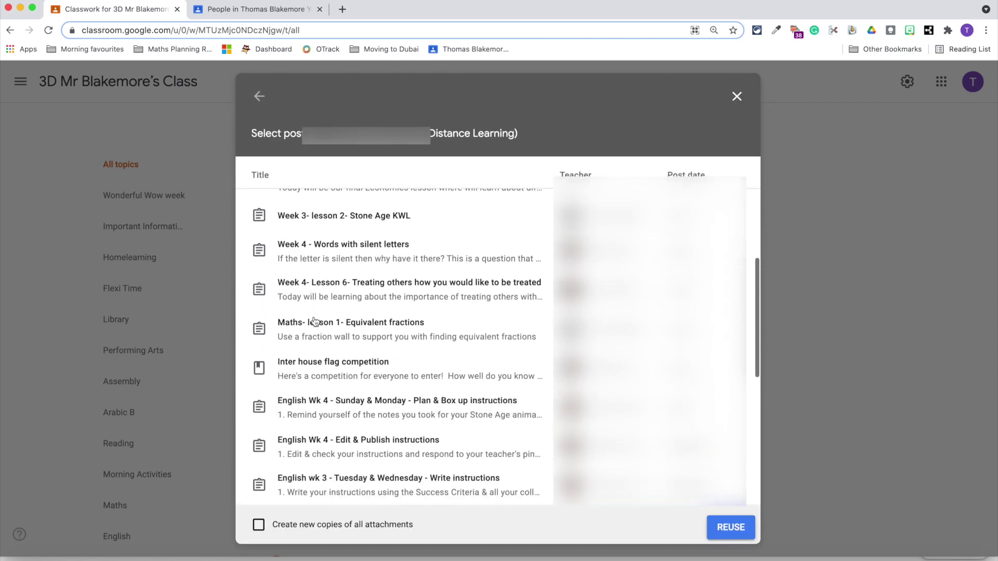
pyautogui.click(316, 378)
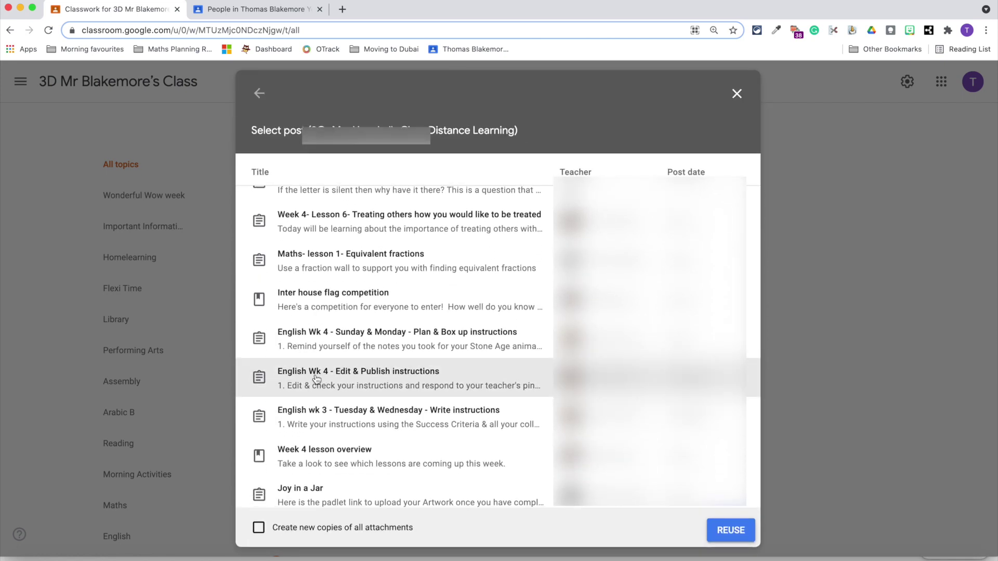
pyautogui.click(717, 531)
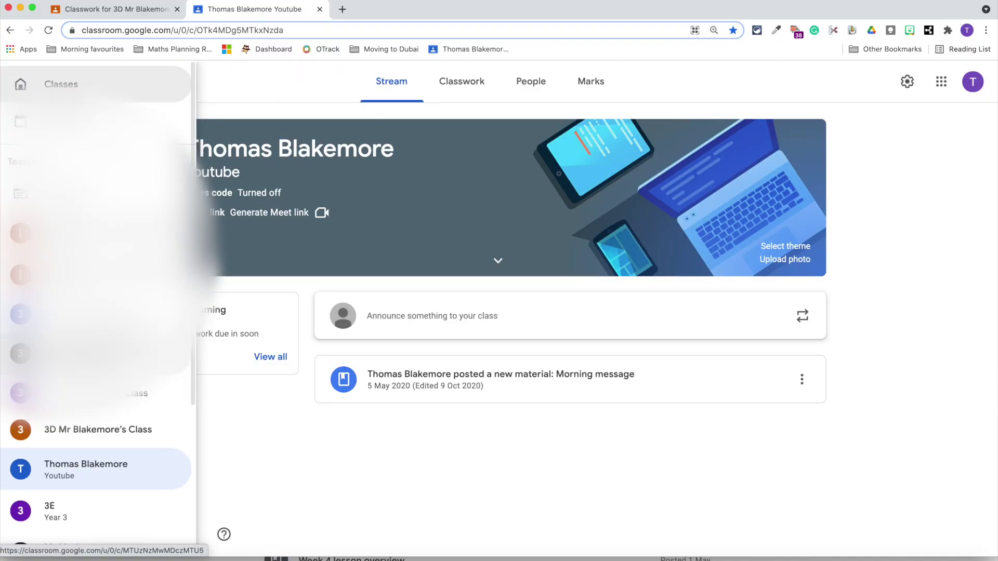
# Step: Open the Classroom account Settings from the side menu
pyautogui.click(263, 90)
pyautogui.click(21, 83)
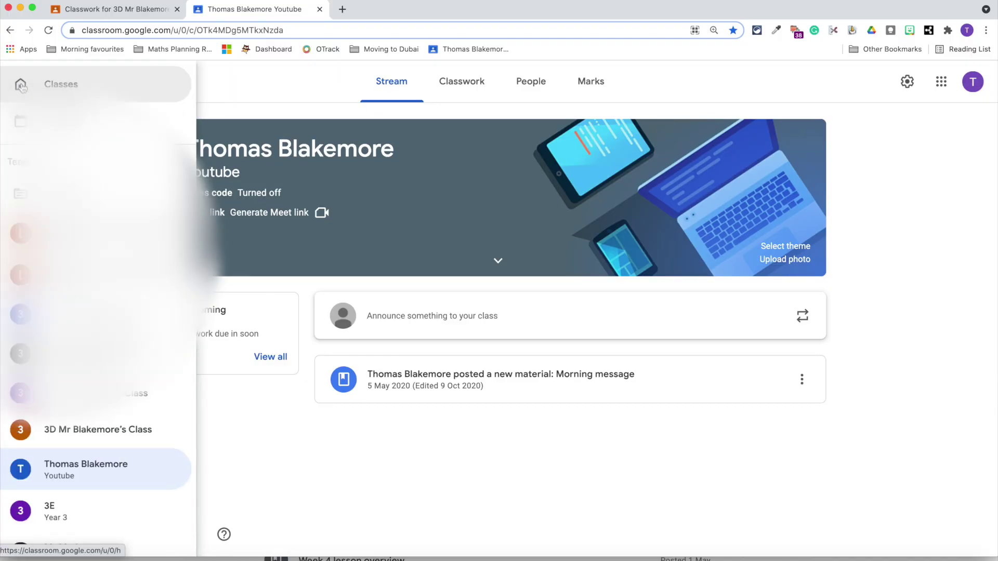
pyautogui.scroll(-10, 71, 426)
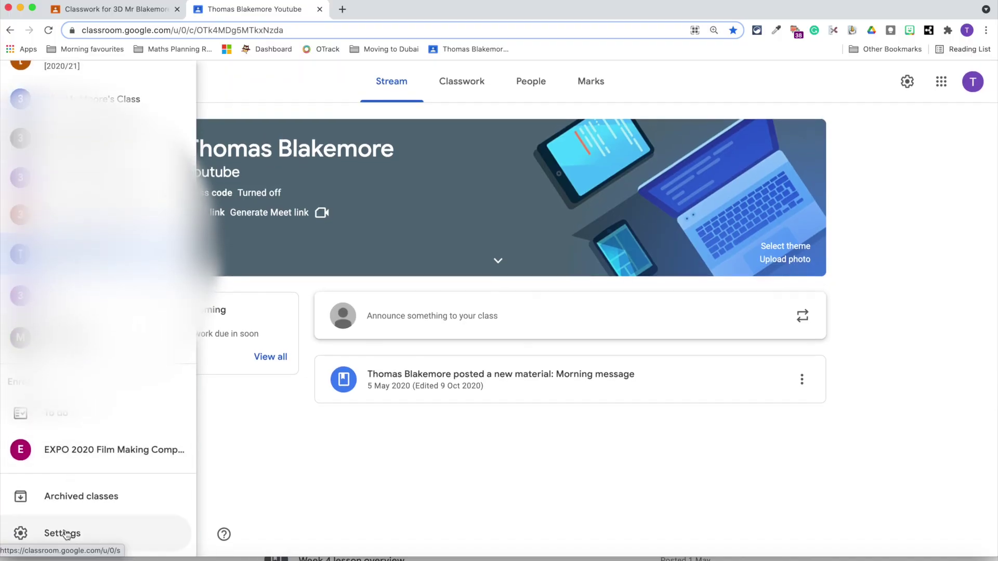
pyautogui.click(65, 535)
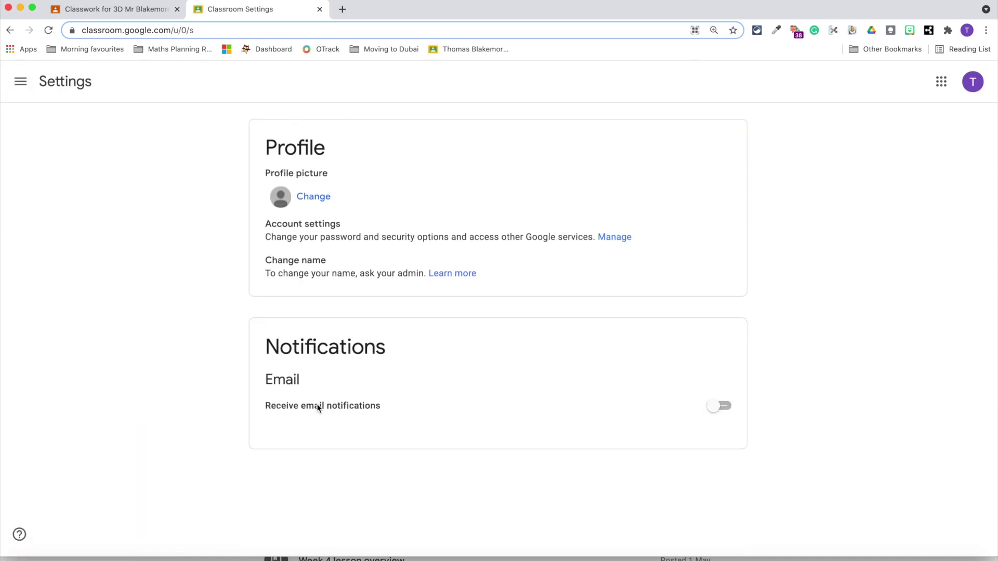
# Step: Review the email notification options, then leave Receive email notifications switched off
pyautogui.click(717, 406)
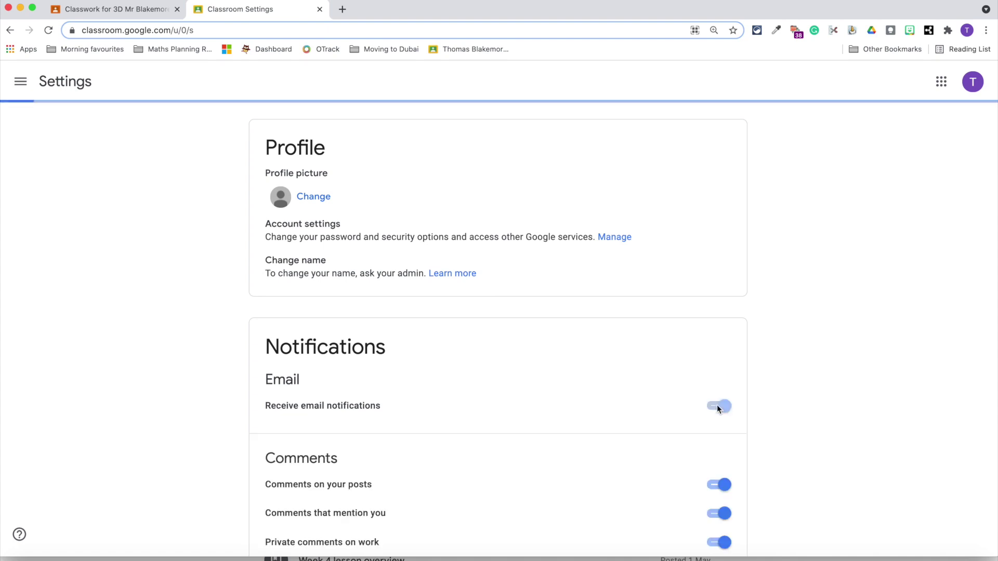
pyautogui.click(722, 407)
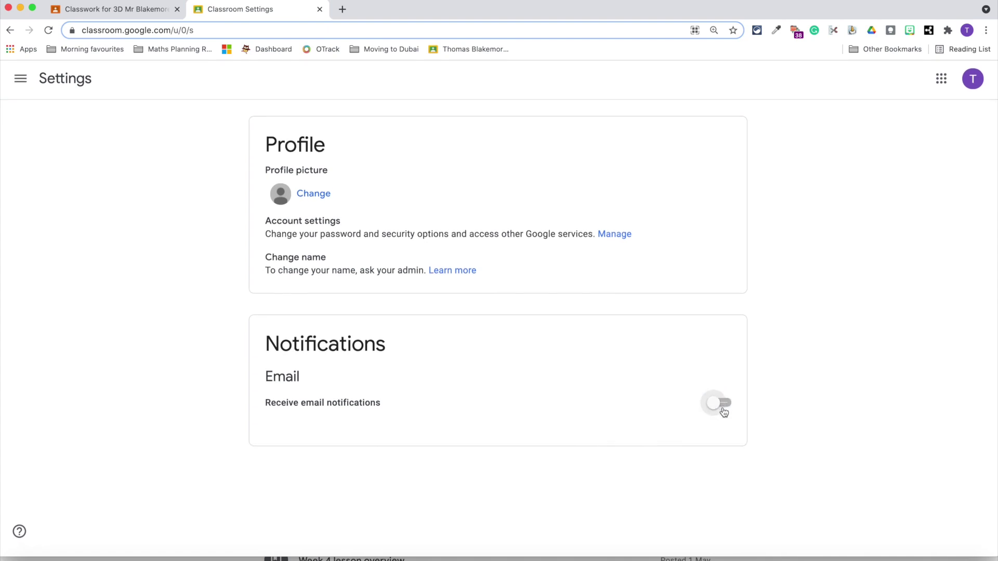
pyautogui.click(718, 404)
pyautogui.scroll(-3, 711, 447)
pyautogui.scroll(-5, 711, 449)
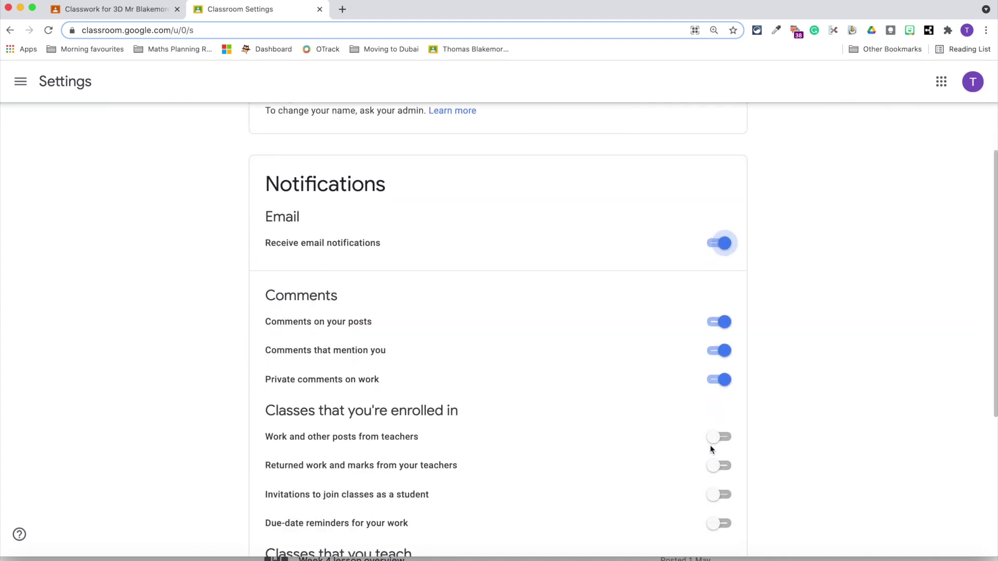
pyautogui.scroll(8, 711, 447)
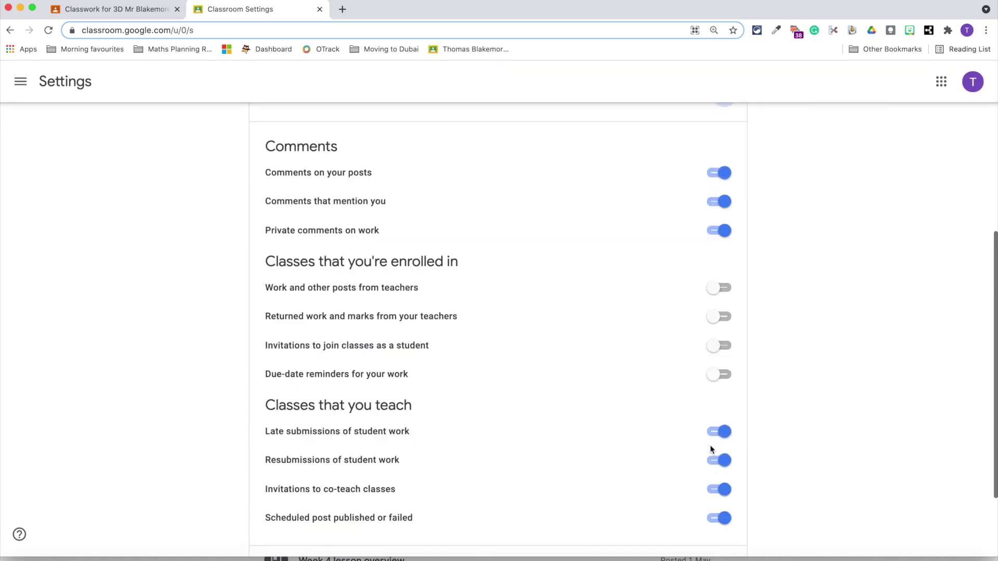
pyautogui.click(721, 406)
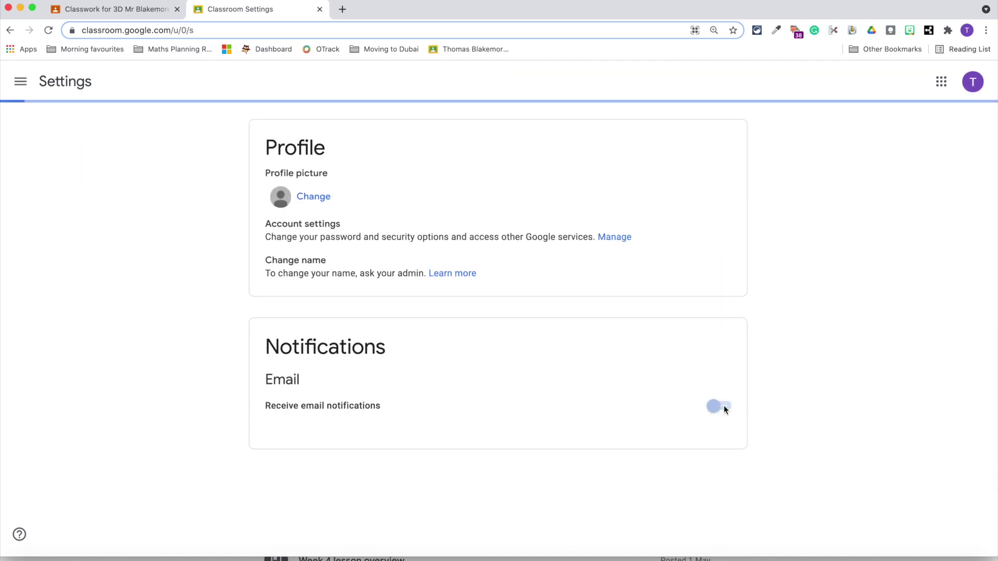
pyautogui.click(10, 30)
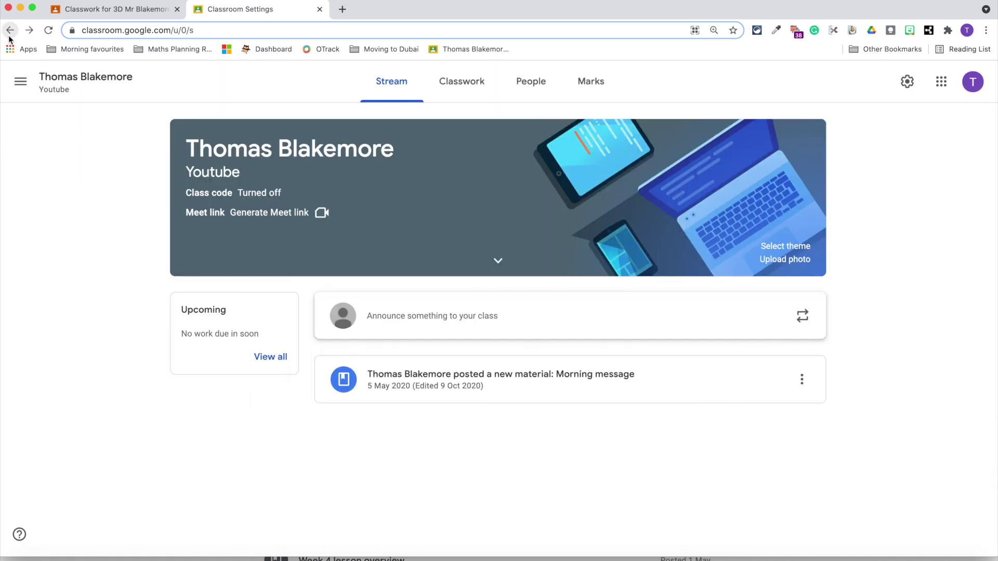
# Step: Open the Youtube class settings and find the General section's 'Classwork on the stream' option
pyautogui.click(908, 82)
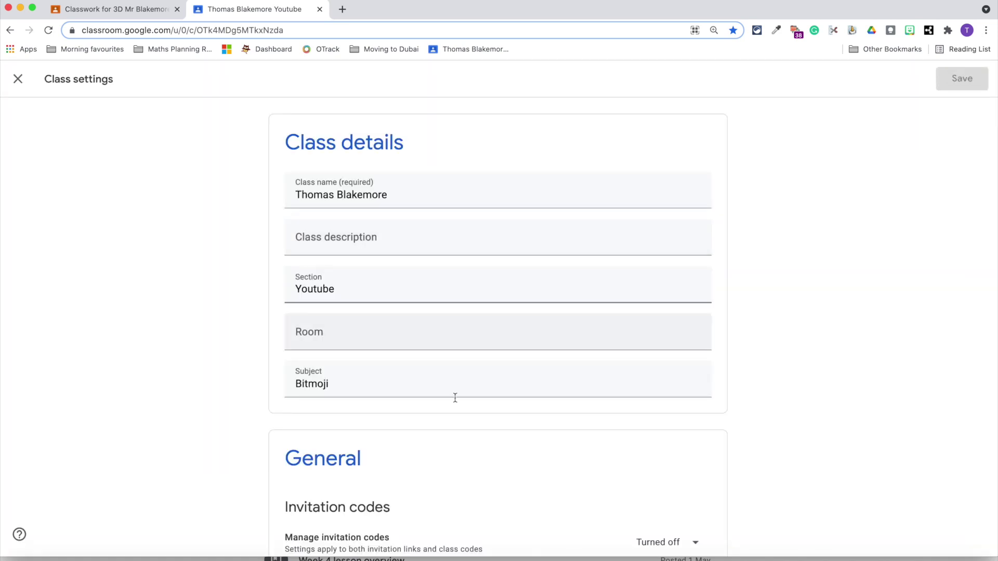
pyautogui.scroll(-6, 455, 398)
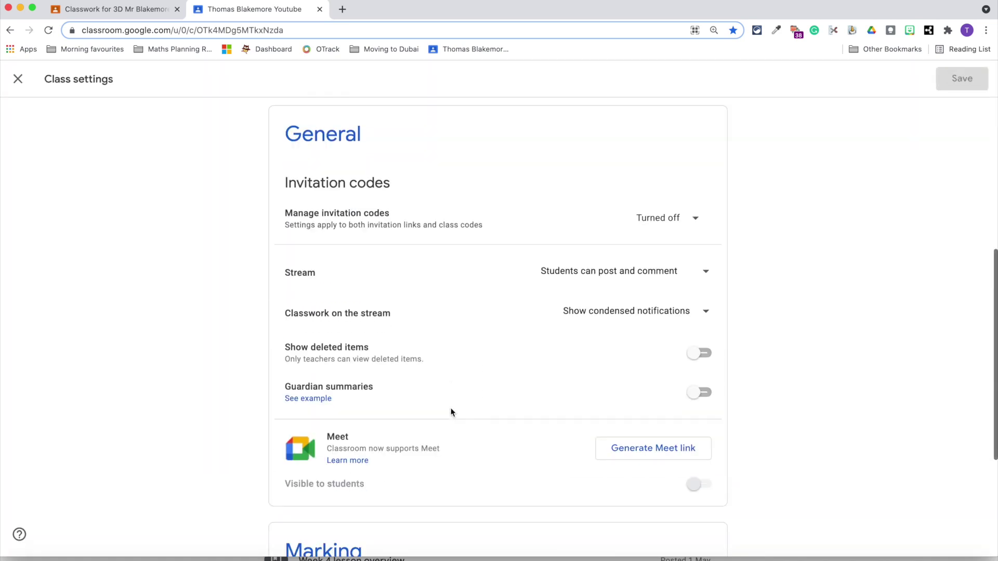
pyautogui.scroll(-1, 451, 412)
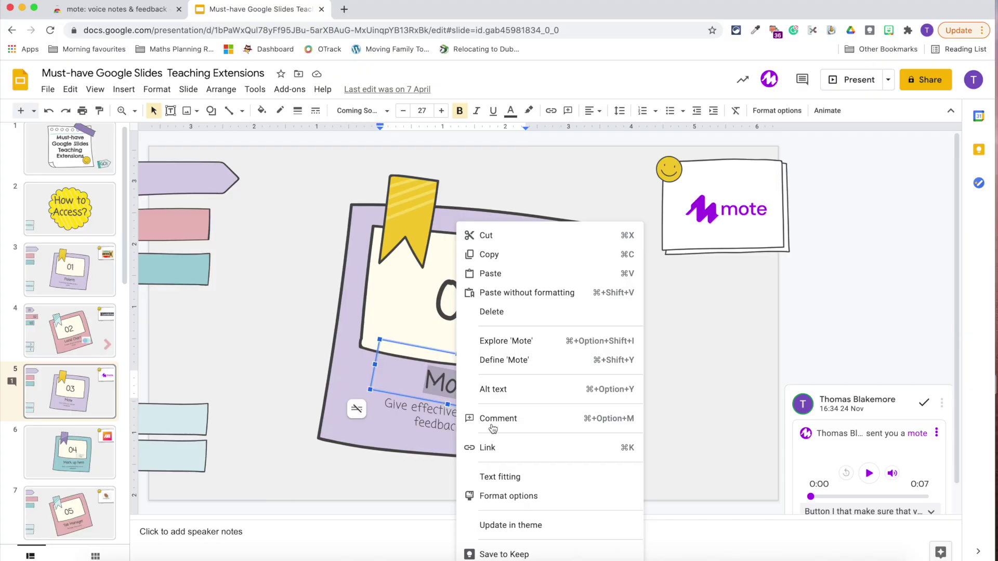
# Step: Post a comment with a Mote voice note on slide 5's Mote text box
pyautogui.click(495, 418)
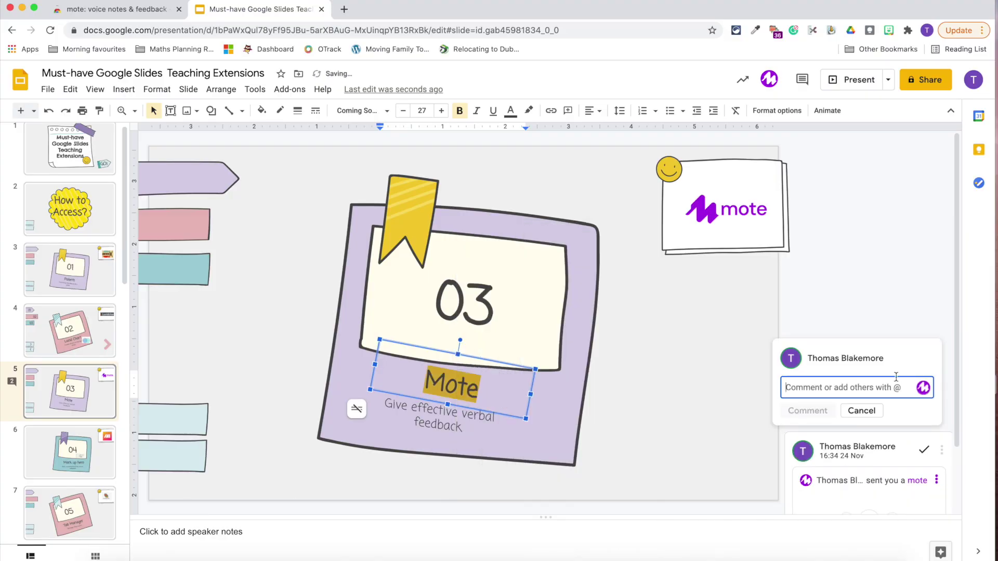
pyautogui.click(923, 389)
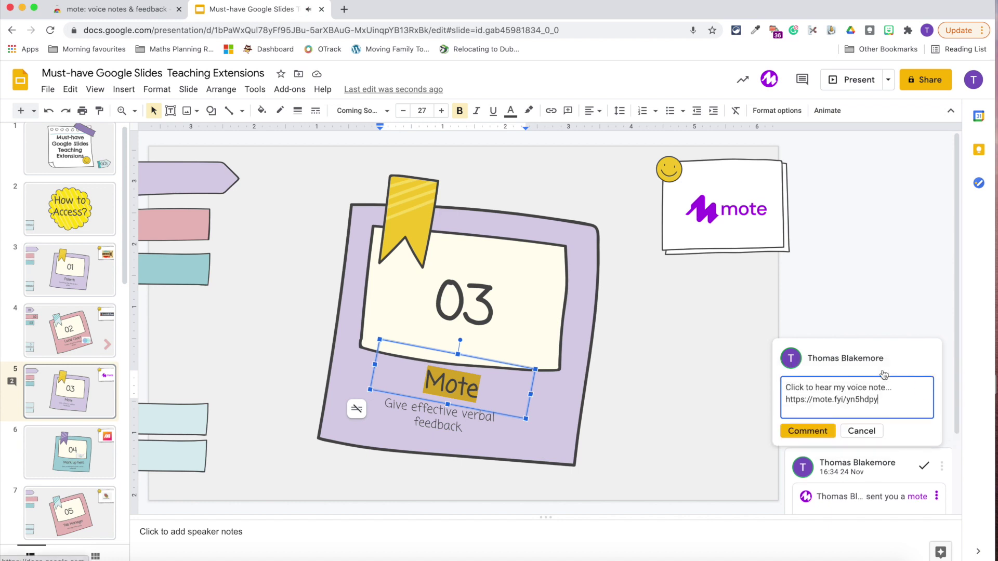
pyautogui.click(807, 431)
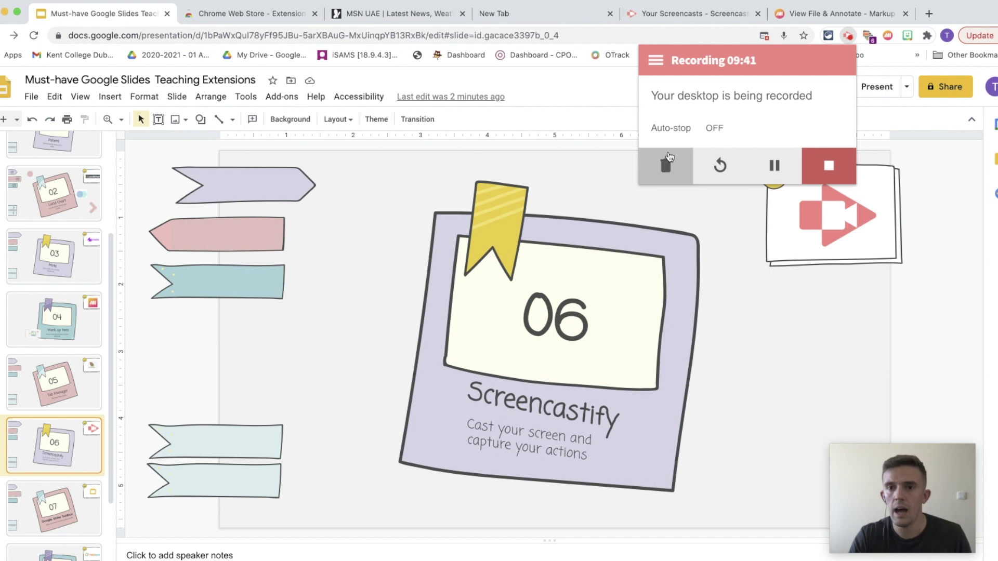
# Step: Show the Screencastify menu with My Recordings and Options
pyautogui.click(655, 60)
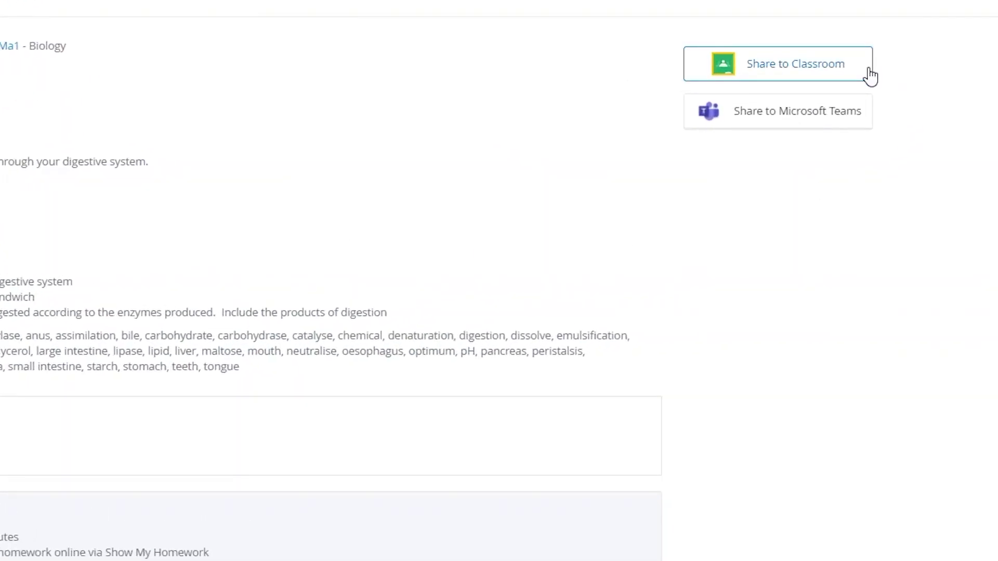
# Step: Share the 'Journey of the Cheese Sandwich' homework to Classroom class 13/5ATCH3L
pyautogui.click(867, 73)
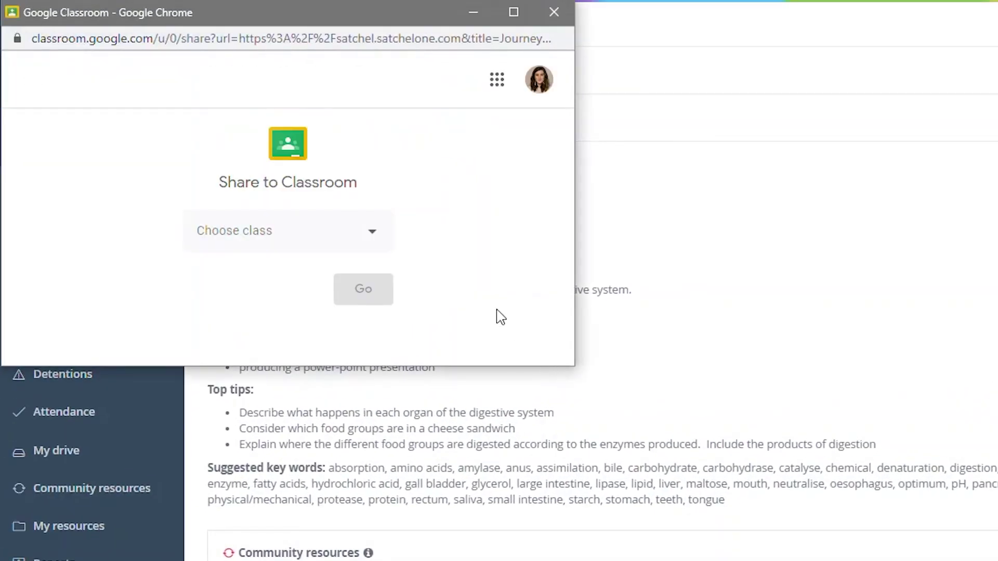
pyautogui.click(387, 246)
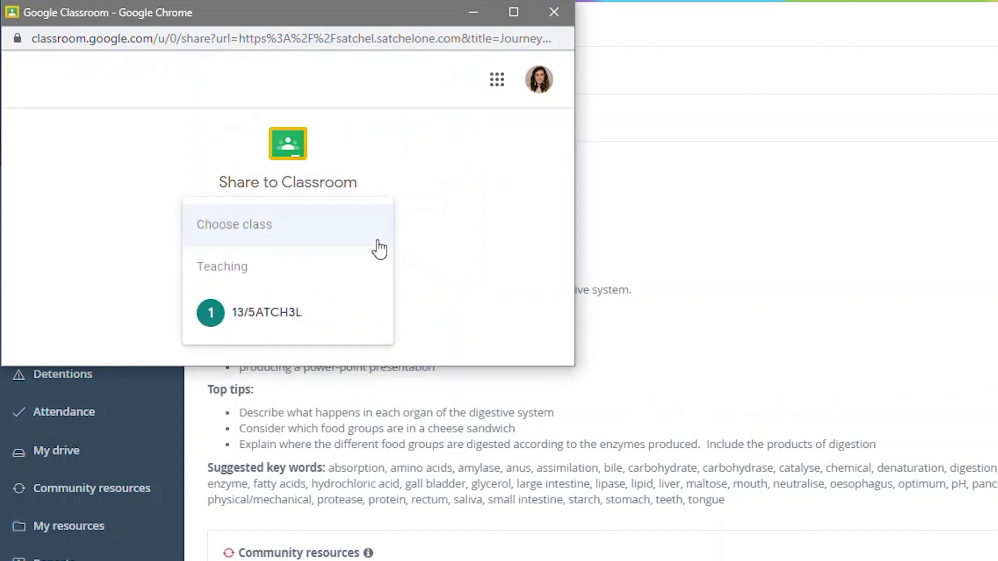
pyautogui.click(312, 324)
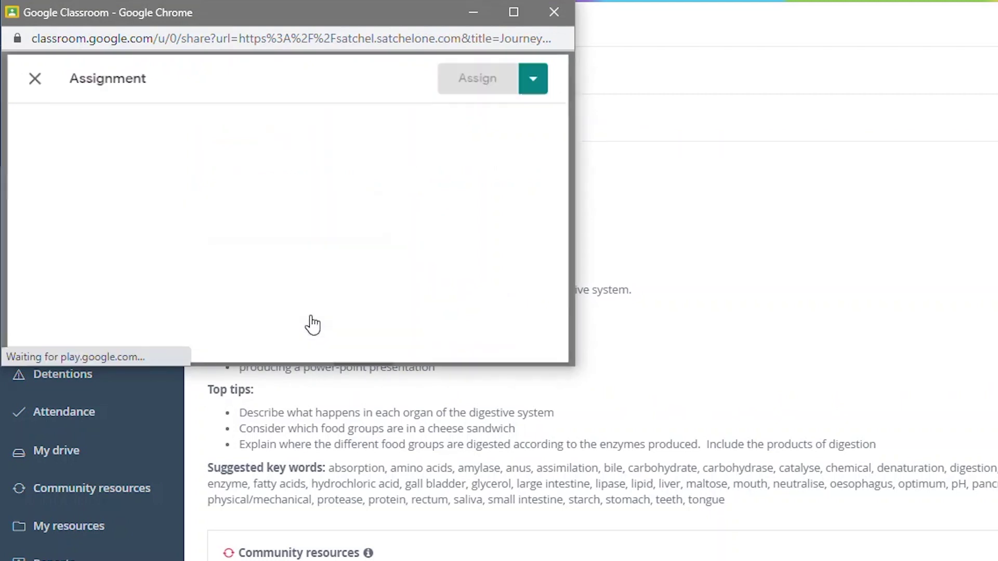
pyautogui.click(514, 12)
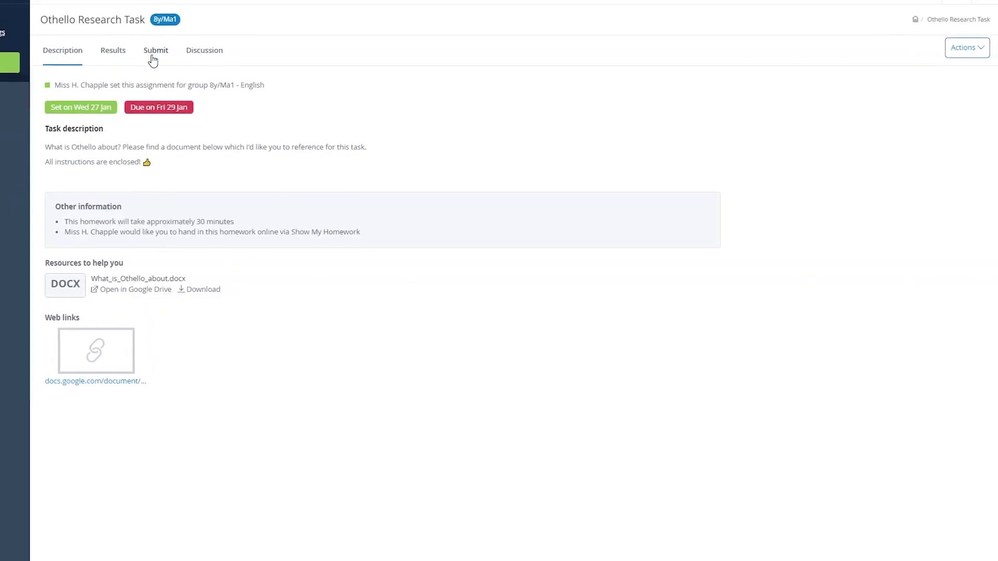
# Step: Attach the student's Othello summary document from Google Drive to the submission
pyautogui.click(153, 57)
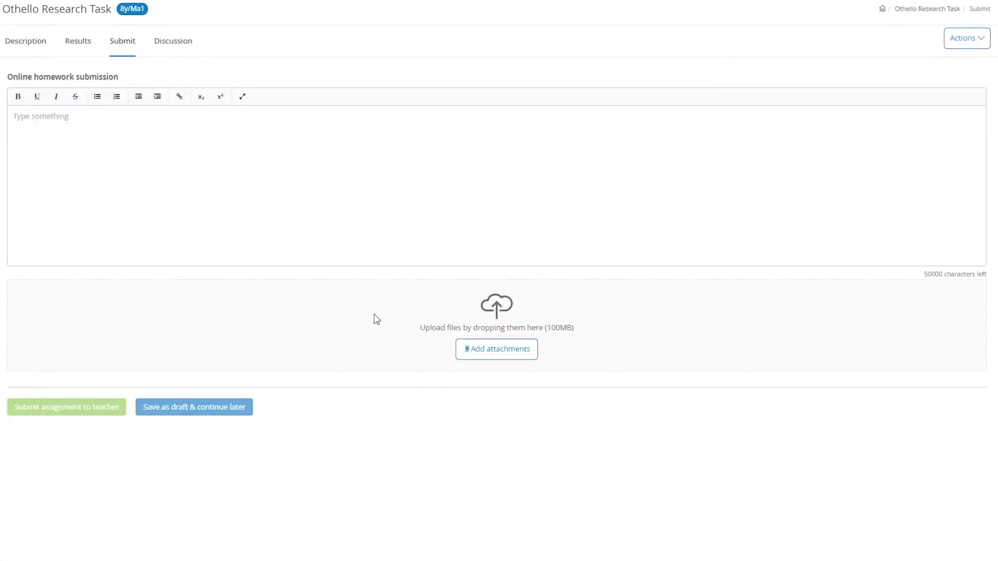
pyautogui.click(507, 350)
pyautogui.click(519, 281)
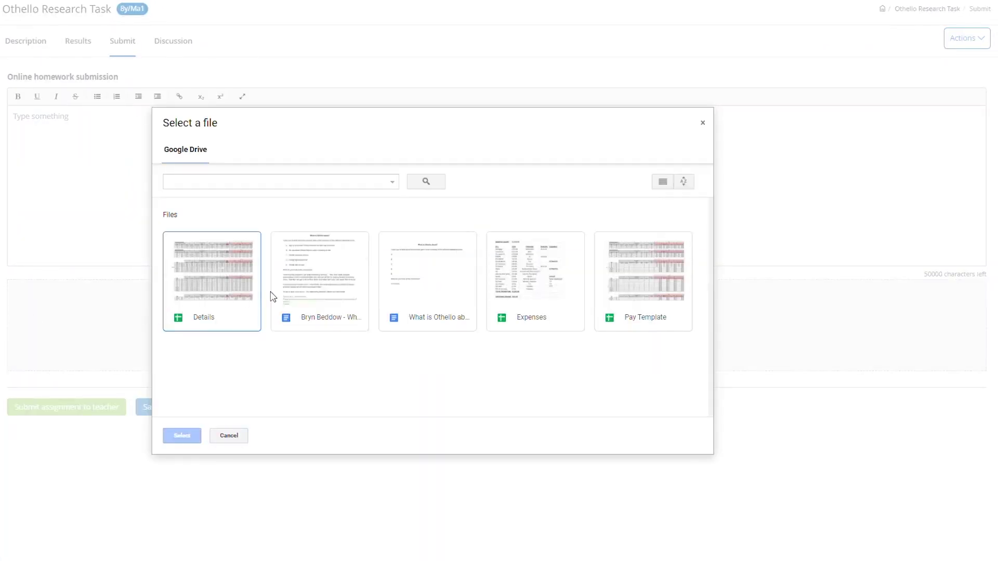
pyautogui.doubleClick(306, 282)
pyautogui.click(588, 383)
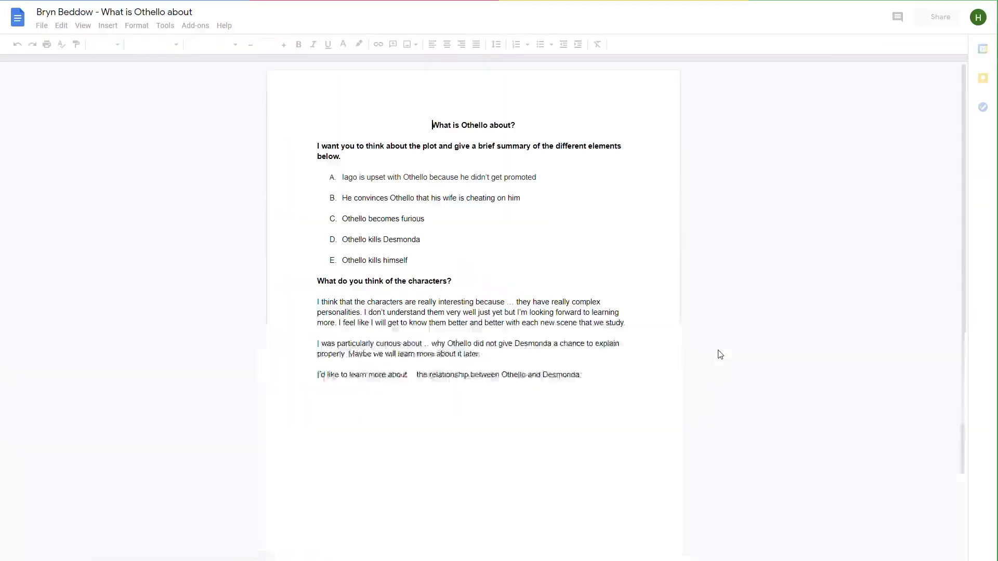
# Step: Add a comment of praise on the Othello plot summary items A–E
pyautogui.moveTo(318, 166); pyautogui.dragTo(408, 260)
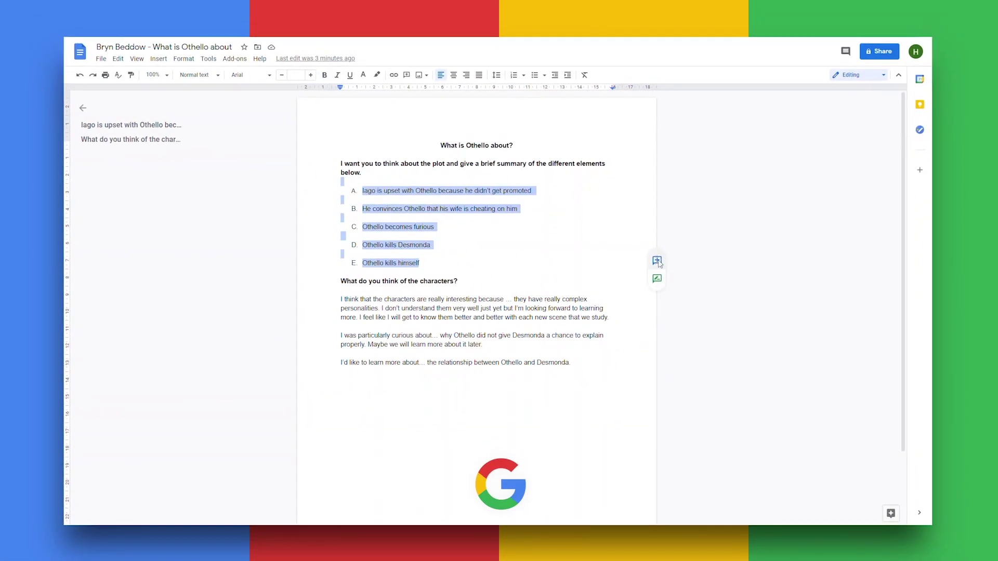
pyautogui.click(657, 260)
pyautogui.write('Spot on Bryn!')
pyautogui.click(614, 319)
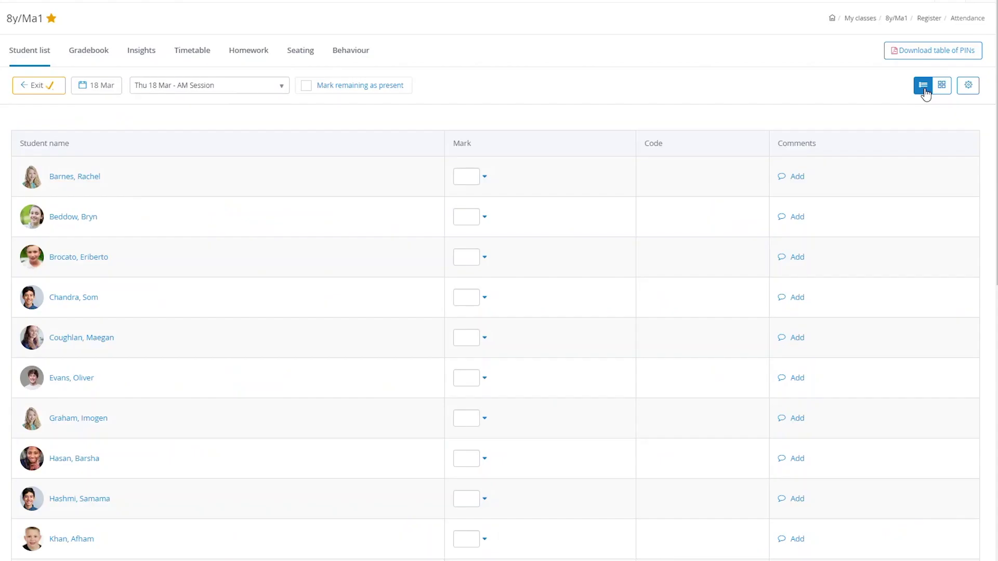
# Step: Mark the AM register with /, I - Illness, O and U, and add a note for the late student
pyautogui.click(466, 176)
pyautogui.write('/')
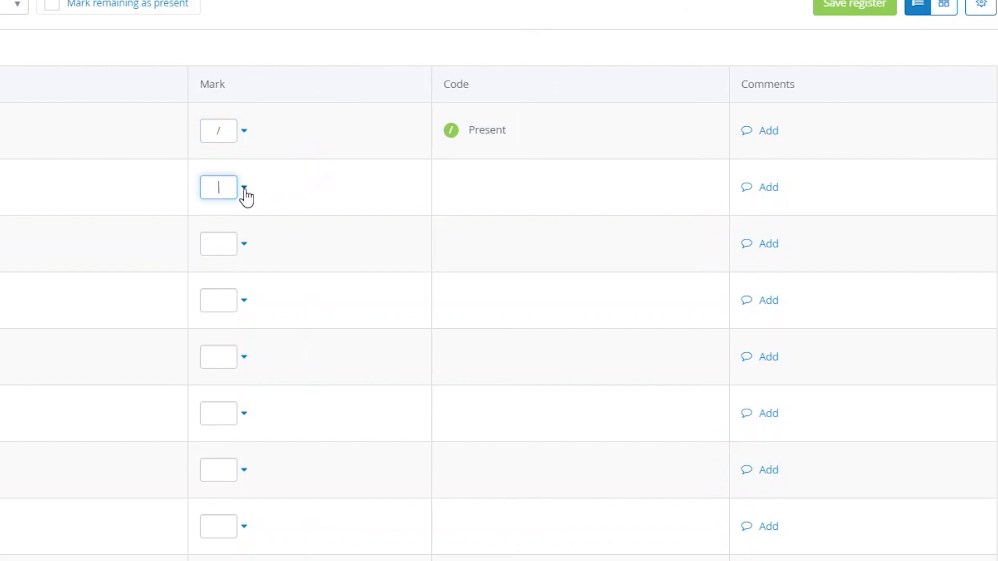
pyautogui.click(244, 189)
pyautogui.scroll(-5, 378, 36)
pyautogui.click(302, 66)
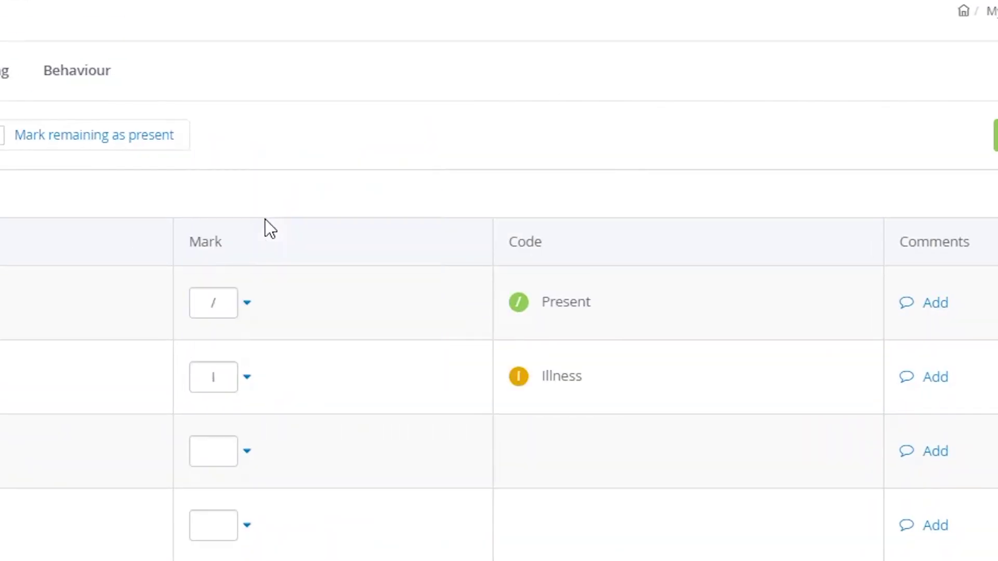
pyautogui.write('O')
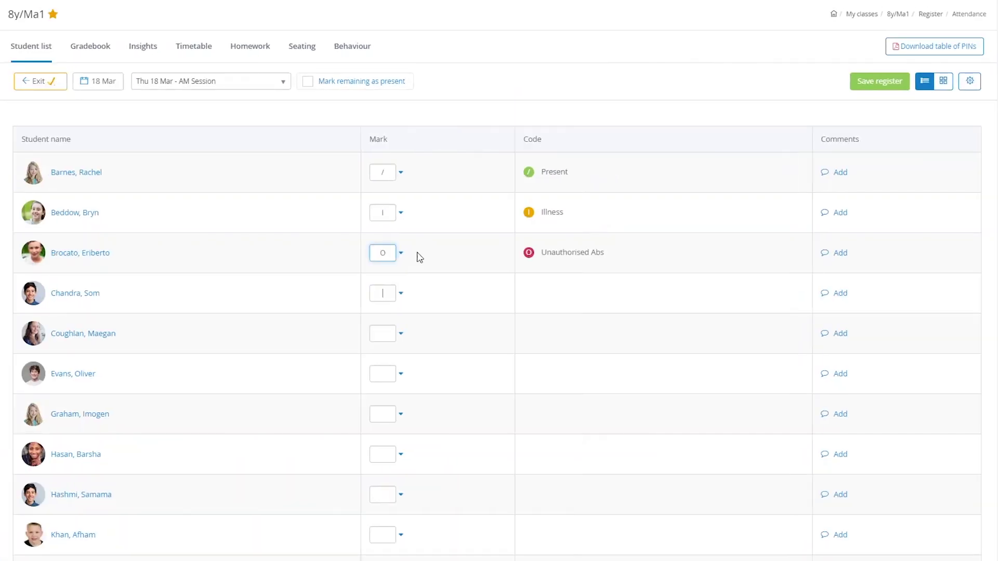
pyautogui.write('U')
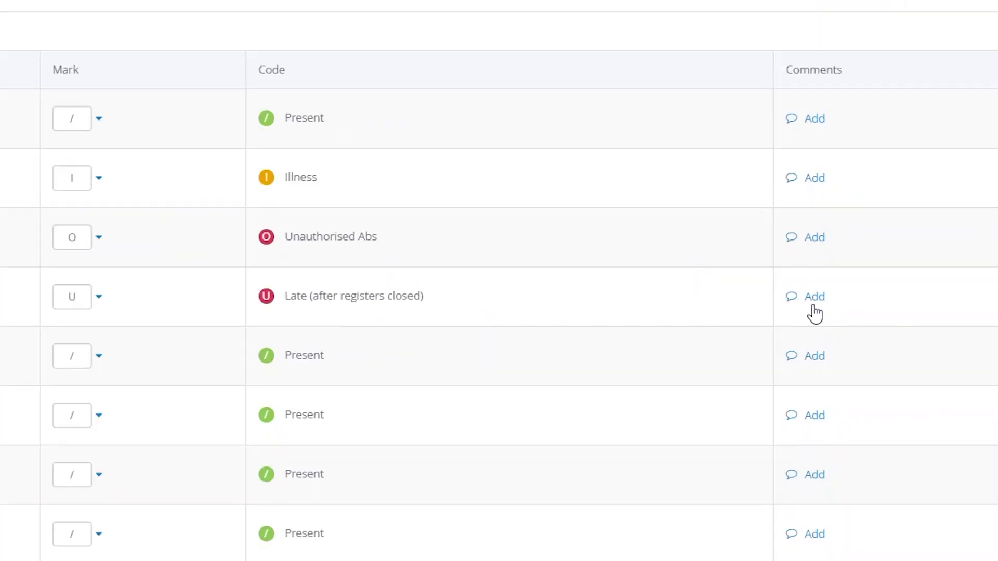
pyautogui.click(814, 308)
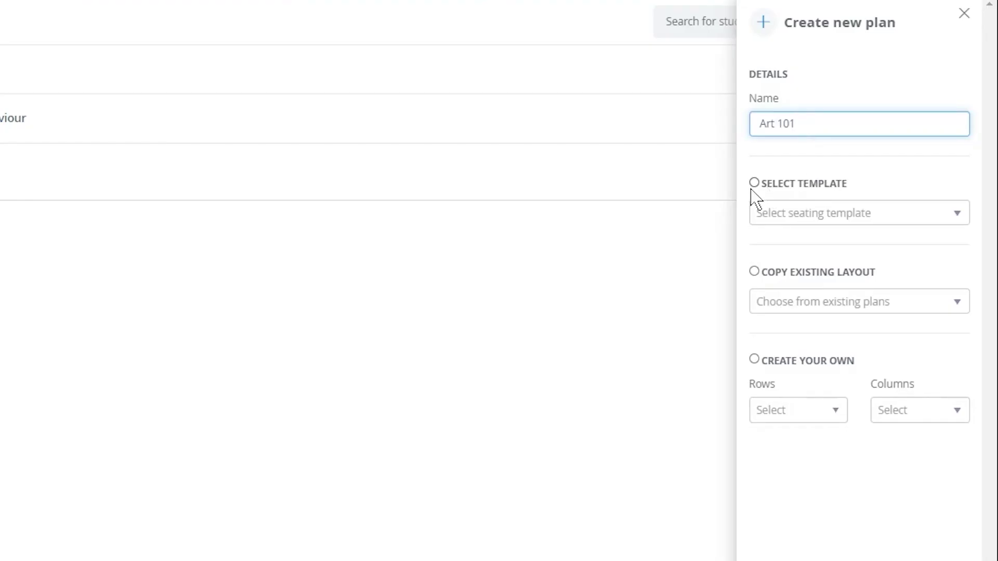
# Step: Base the Art 101 plan on a seating template and place a four-seat desk top-left
pyautogui.click(773, 213)
pyautogui.moveTo(962, 290); pyautogui.dragTo(969, 403)
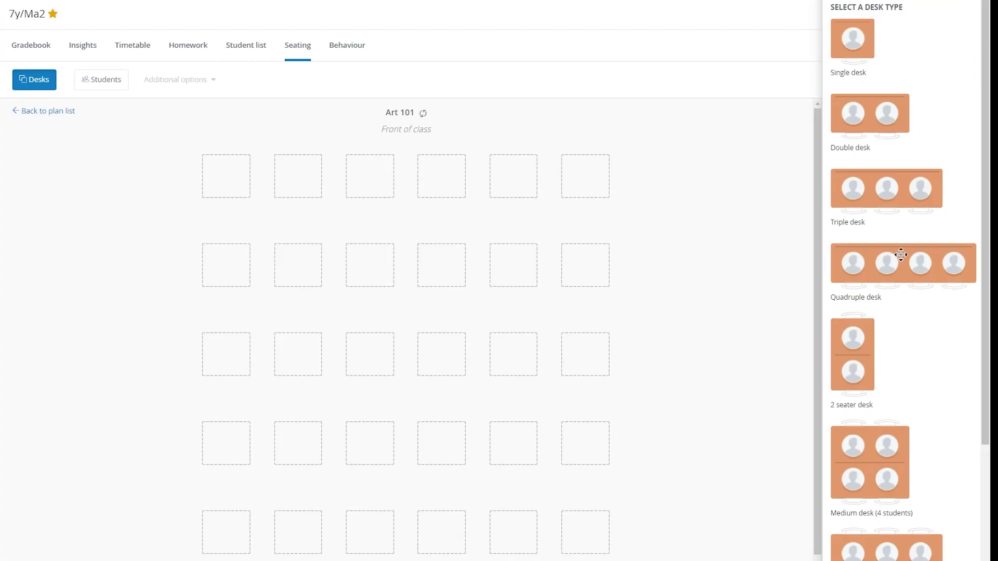
pyautogui.moveTo(877, 464); pyautogui.dragTo(228, 188)
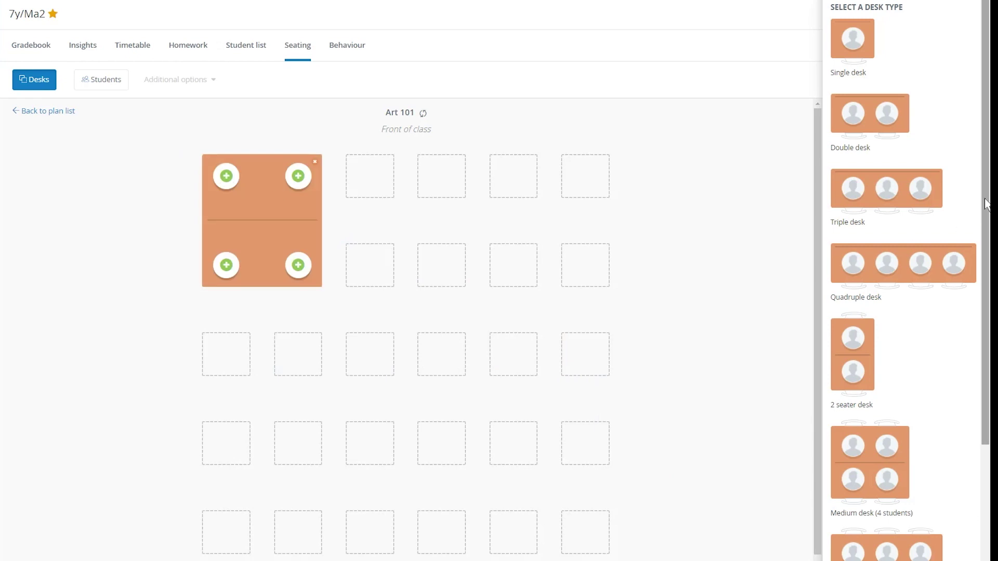
pyautogui.scroll(-5, 904, 312)
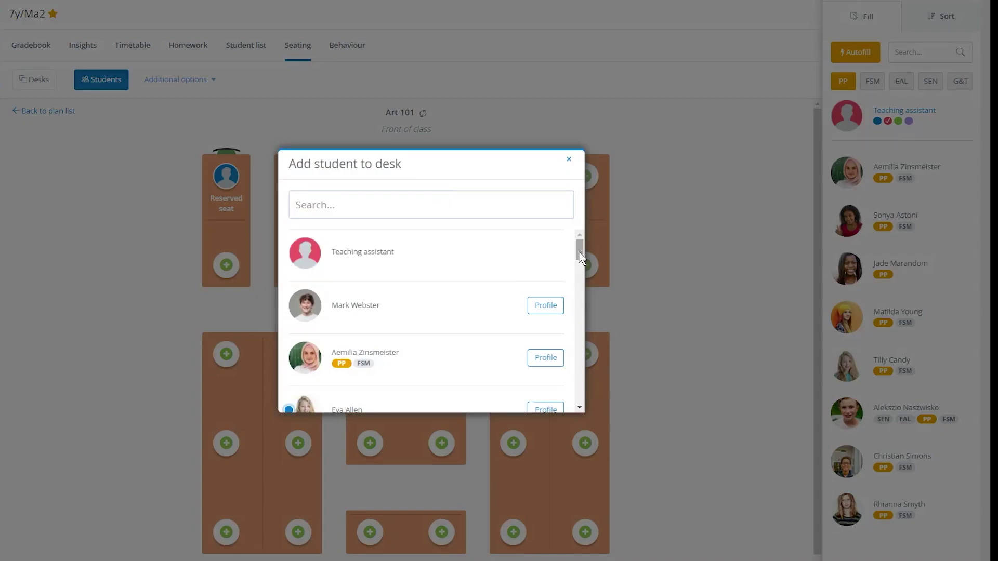
pyautogui.moveTo(581, 258); pyautogui.dragTo(578, 285)
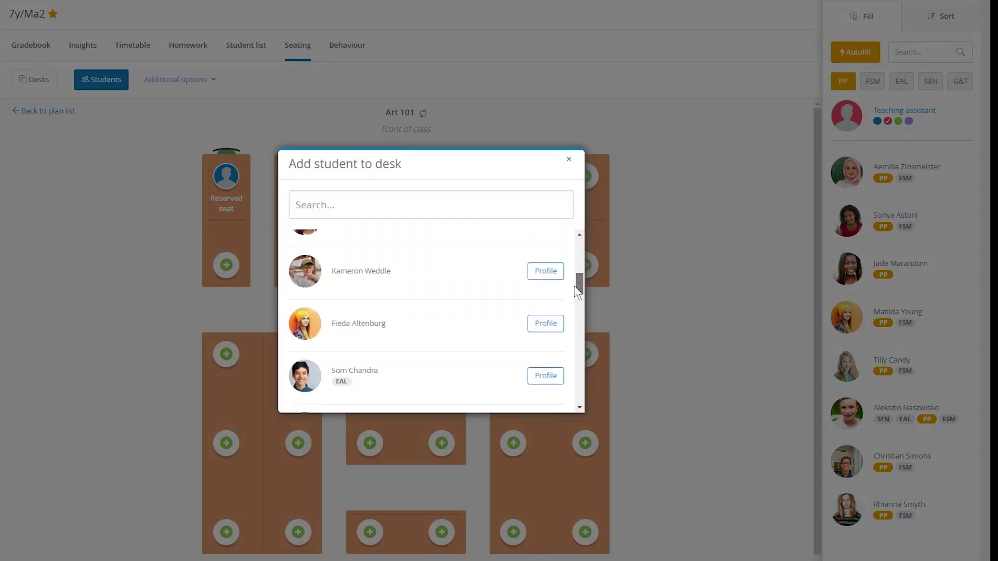
# Step: Seat a student, autofill the remaining desks, and show inclusion badges on the desks
pyautogui.click(369, 320)
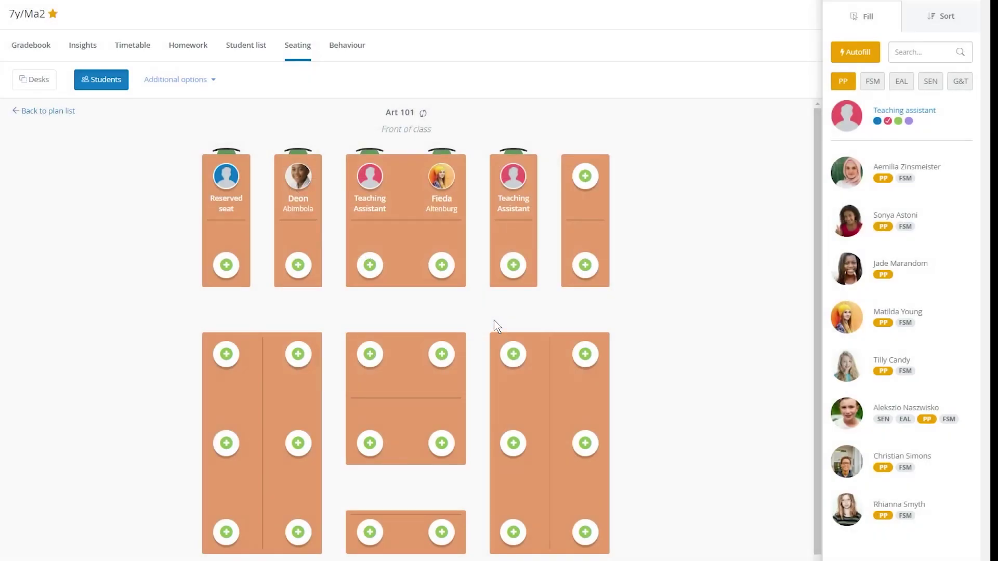
pyautogui.click(852, 51)
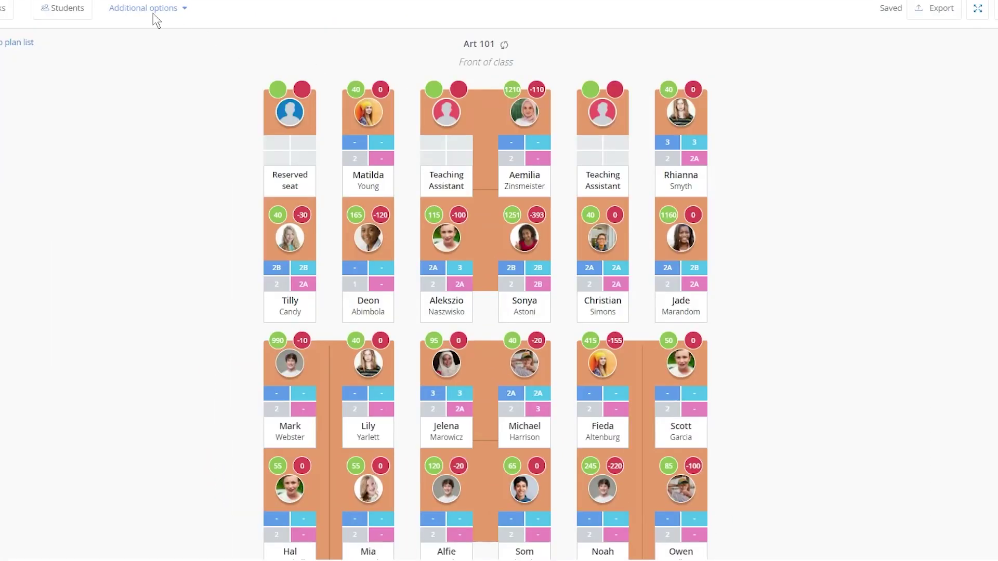
pyautogui.click(142, 11)
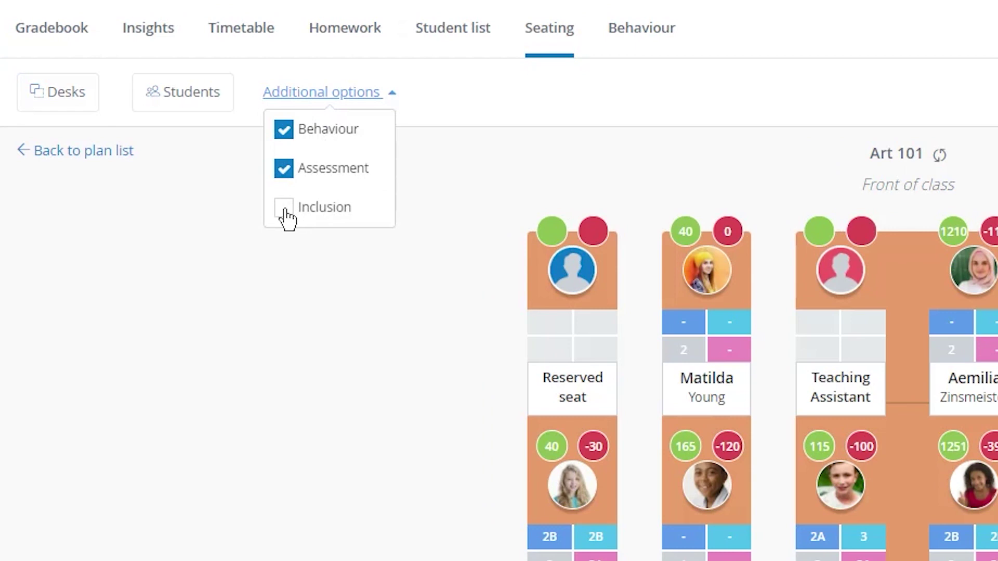
pyautogui.click(283, 208)
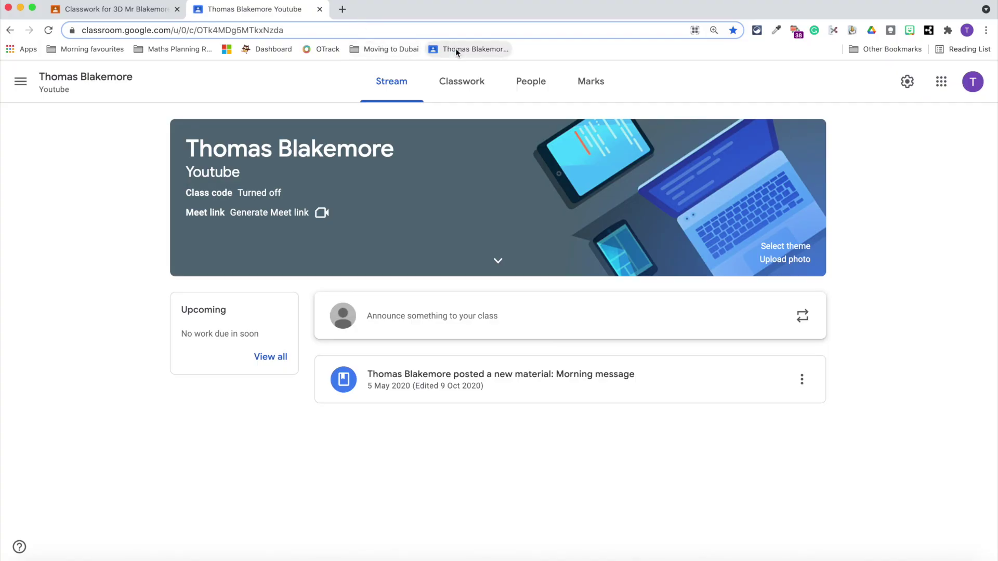
# Step: Add a 'Youtube Folder' to the bookmarks bar and move the class bookmark after it
pyautogui.click(60, 49)
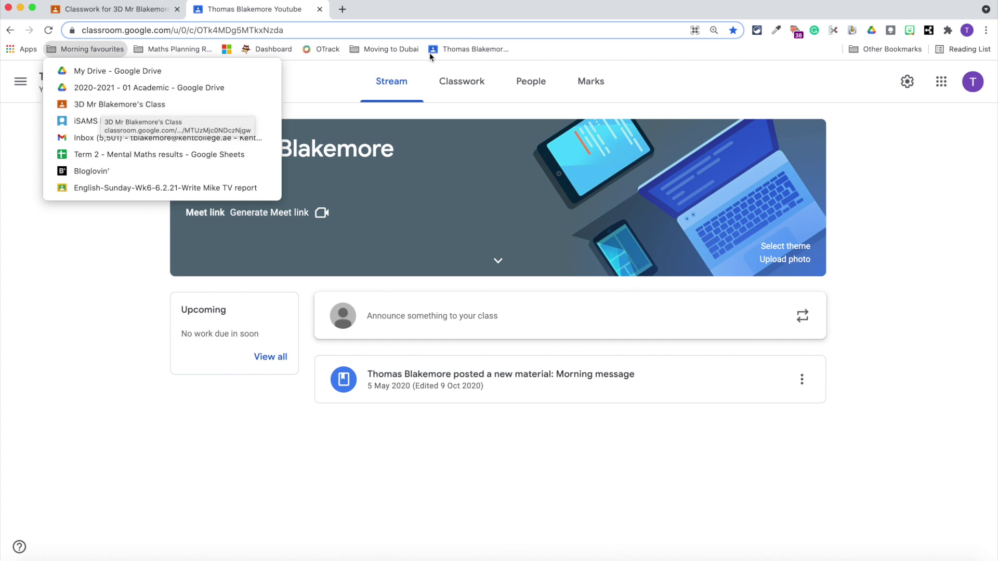
pyautogui.click(514, 52)
pyautogui.rightClick(514, 52)
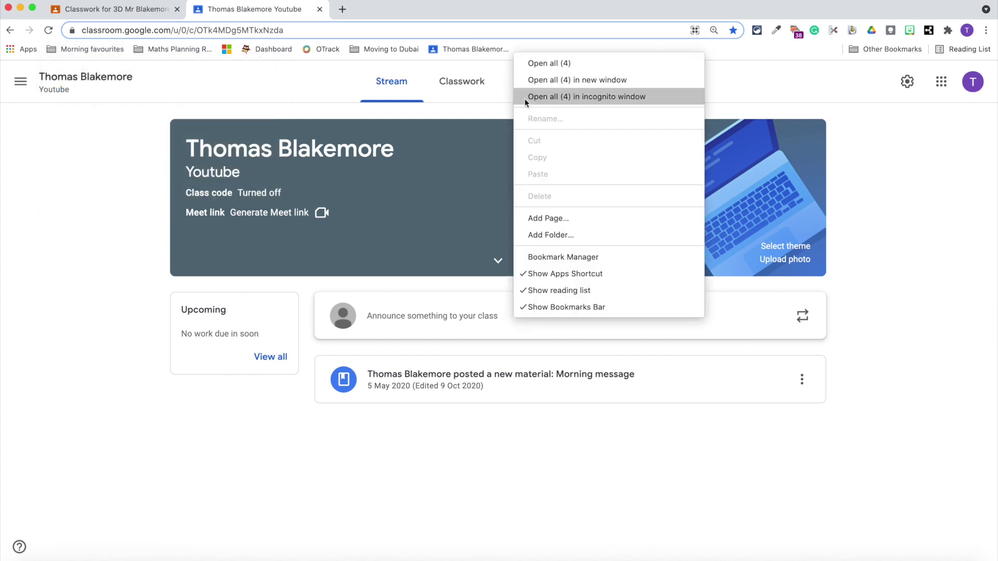
pyautogui.click(542, 238)
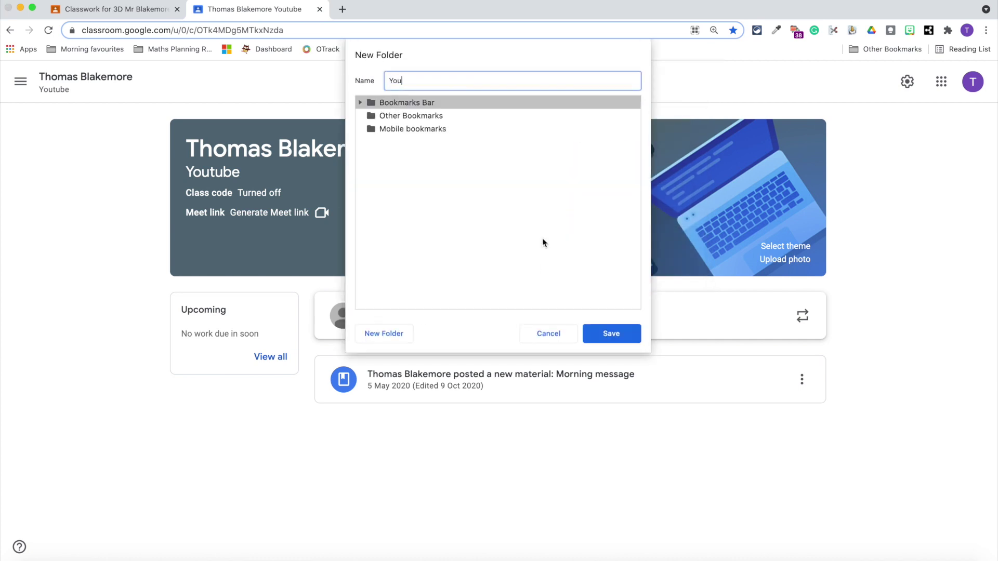
pyautogui.write('Youtube Folder')
pyautogui.click(610, 334)
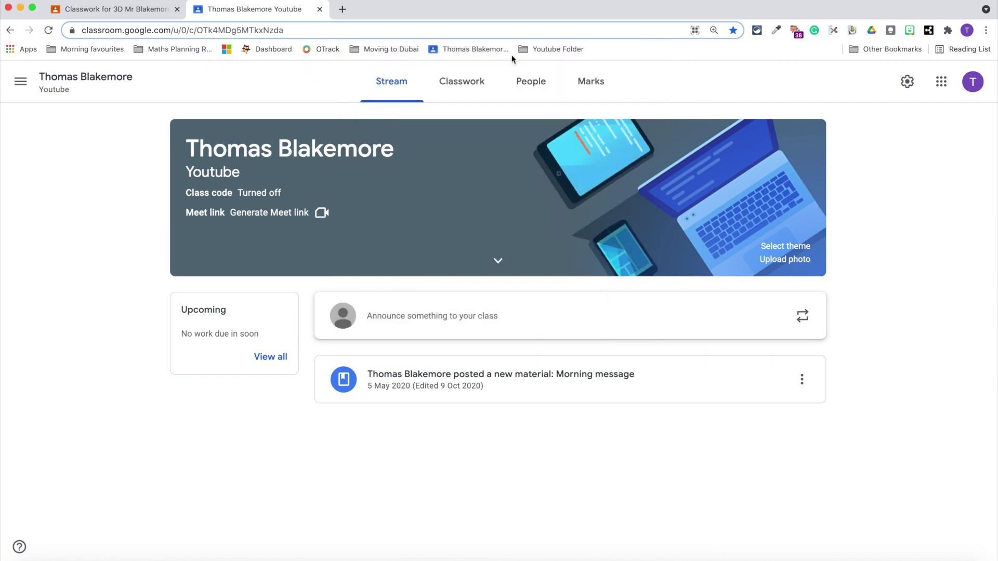
pyautogui.moveTo(494, 51); pyautogui.dragTo(540, 52)
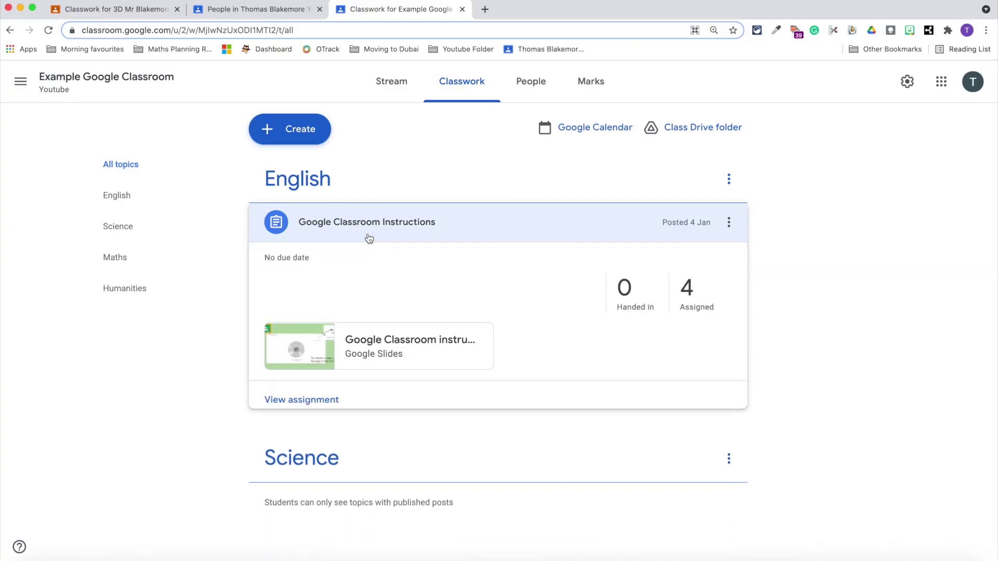
# Step: Expand the Google Classroom Instructions assignment to review it
pyautogui.click(318, 401)
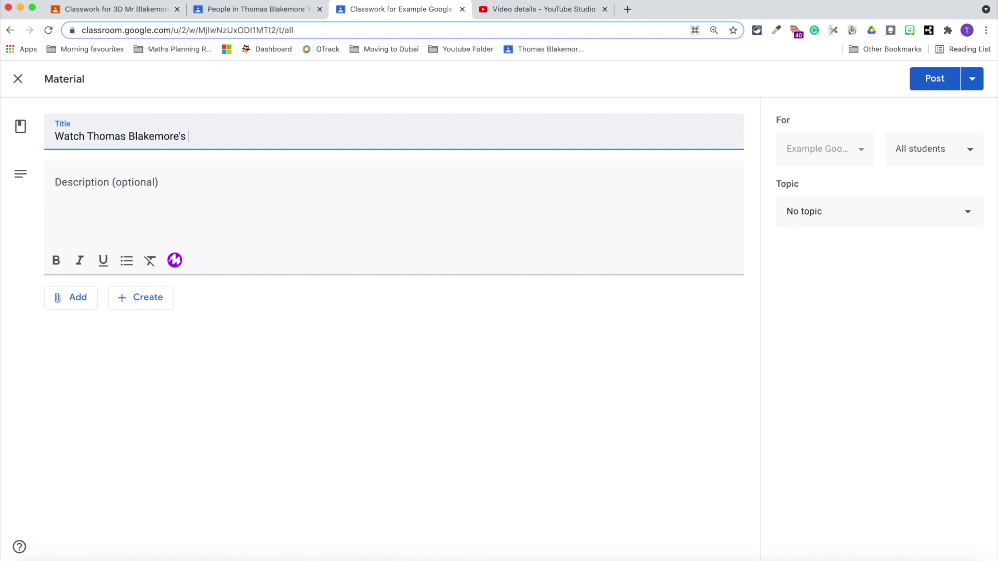
# Step: Describe the material as 'Linked Here', attach the video link, add a YouTube Videos topic, and post
pyautogui.click(249, 229)
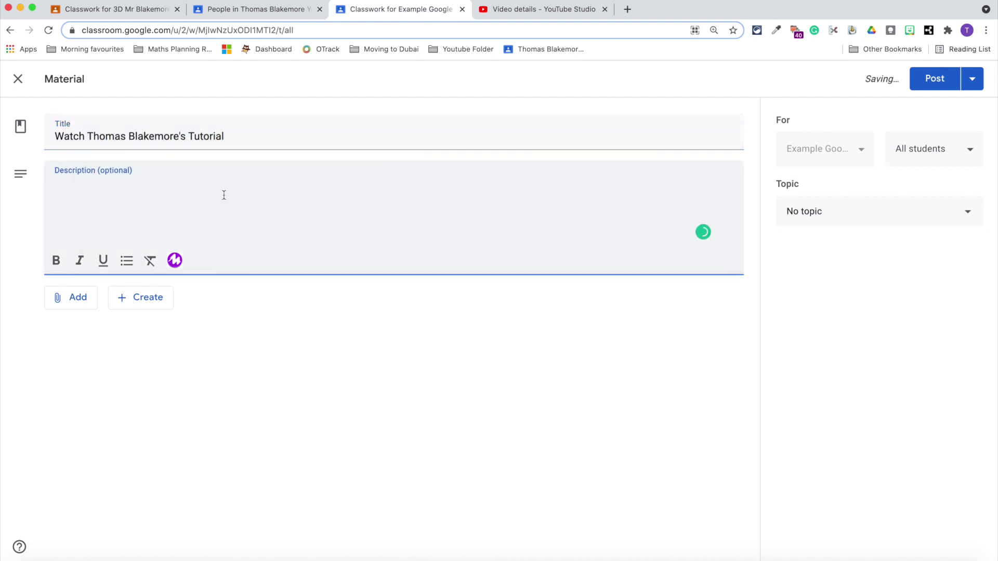
pyautogui.write('Linked Here')
pyautogui.click(73, 298)
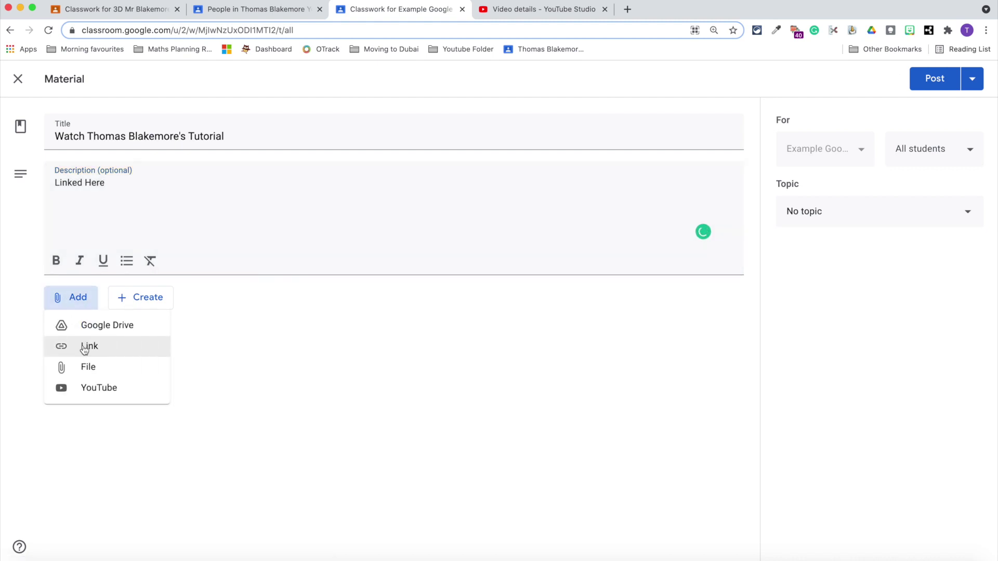
pyautogui.click(83, 345)
pyautogui.write('youtu.be/ErDGEa9SpZo')
pyautogui.click(541, 359)
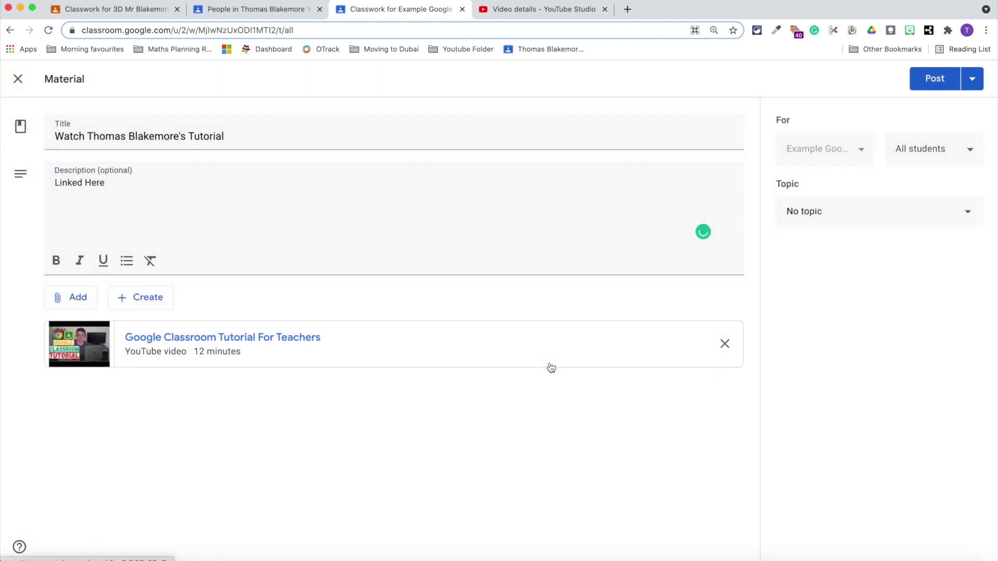
pyautogui.click(856, 224)
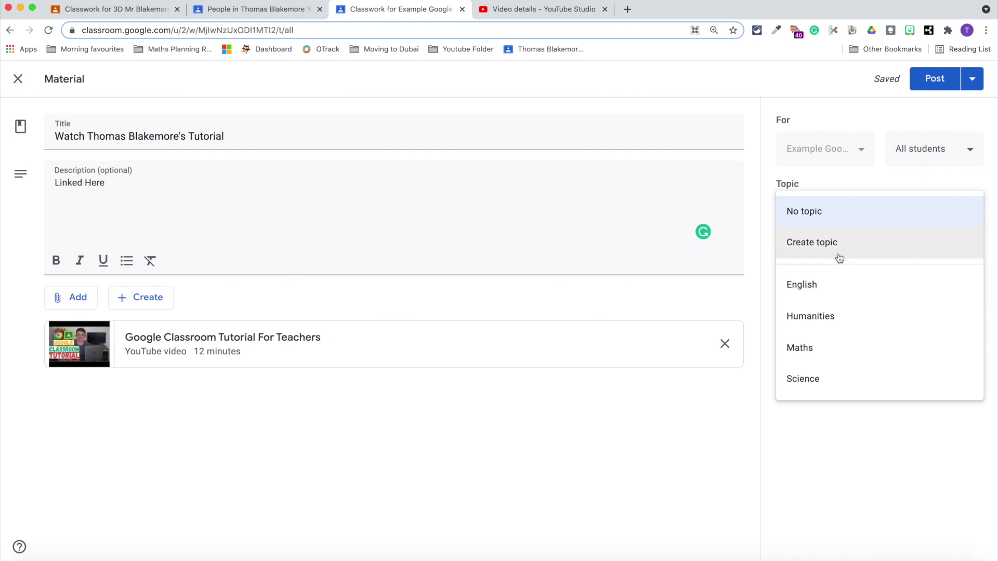
pyautogui.click(836, 247)
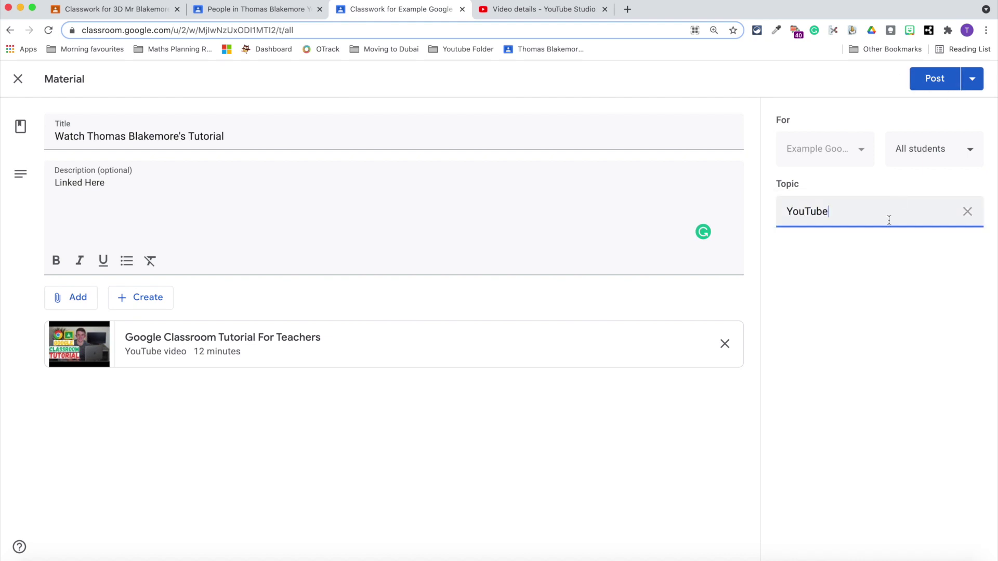
pyautogui.click(928, 83)
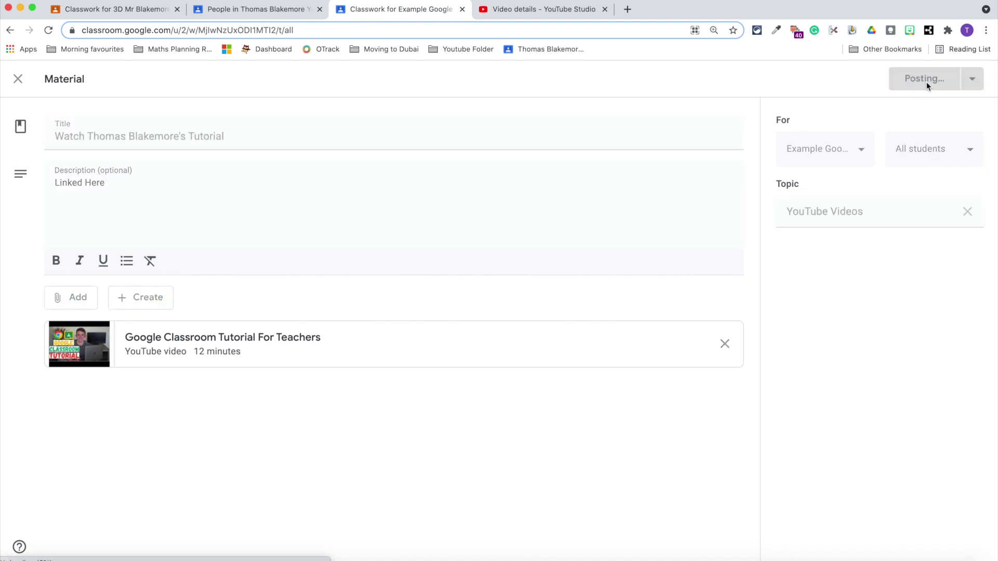
# Step: Post a Stream announcement containing the tutorial video link
pyautogui.click(483, 340)
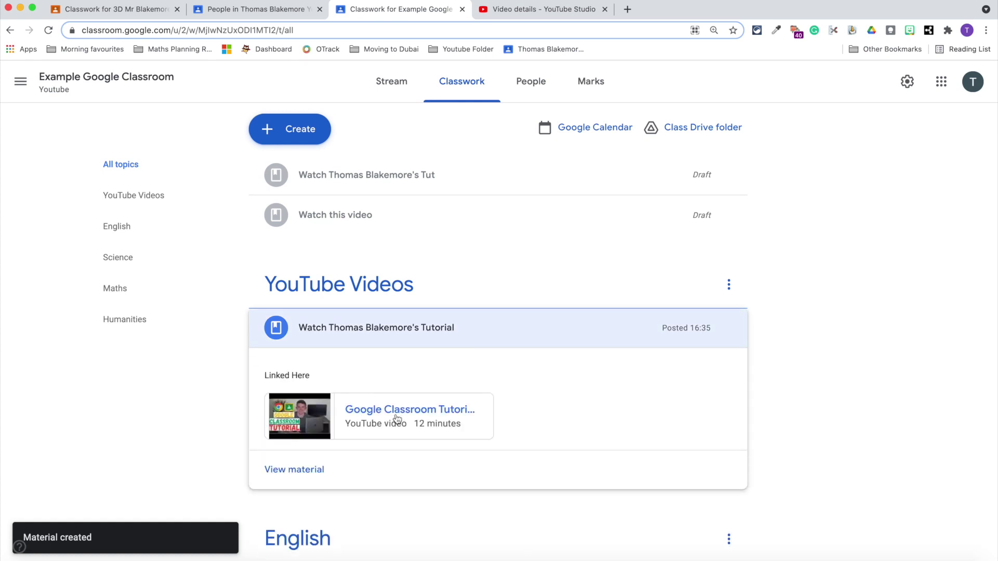
pyautogui.click(392, 81)
pyautogui.click(424, 318)
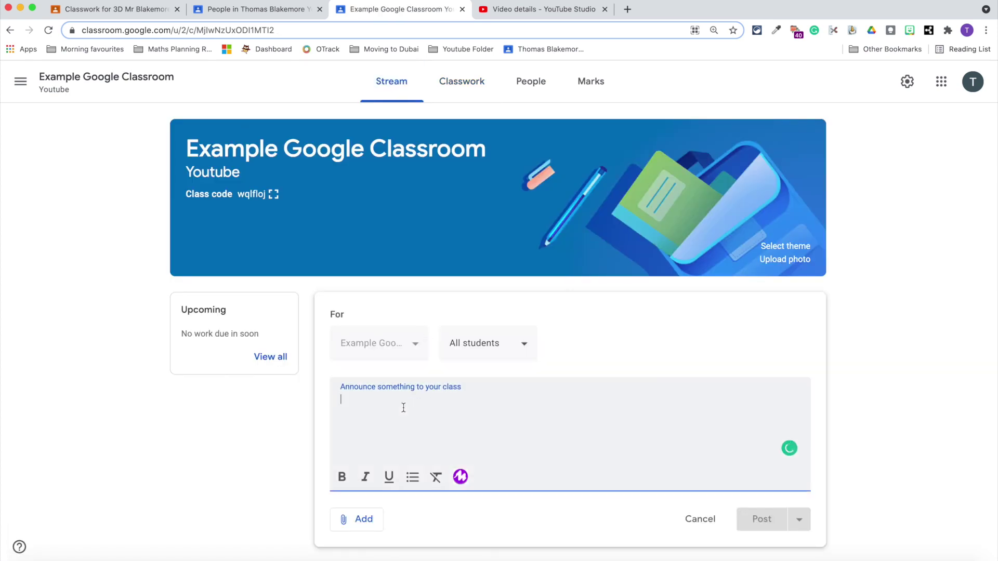
pyautogui.write('https://youtu.be/ErDGEa9SpZo')
pyautogui.click(760, 519)
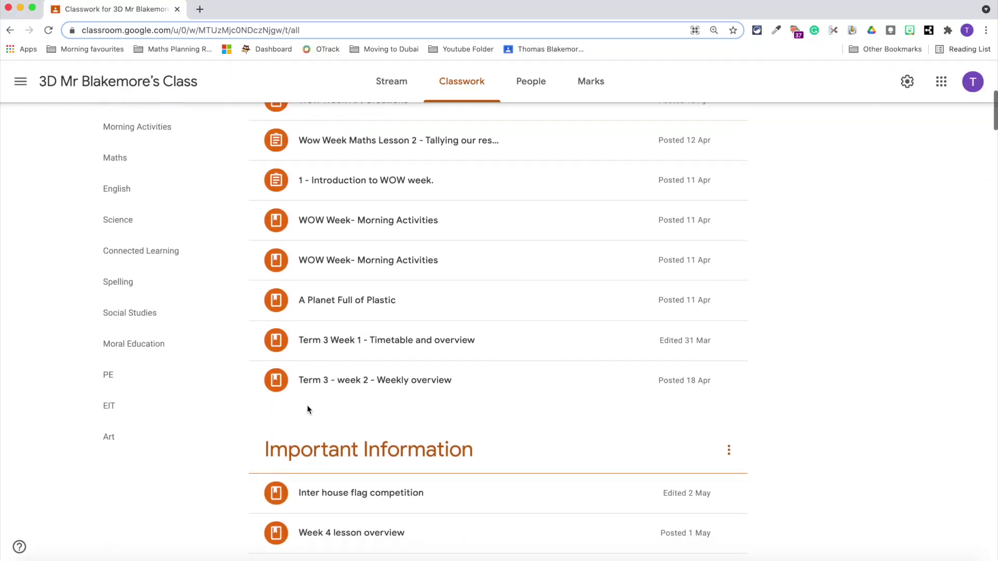
# Step: Scroll the Classwork page and show only the English topic's posts
pyautogui.scroll(-12, 308, 410)
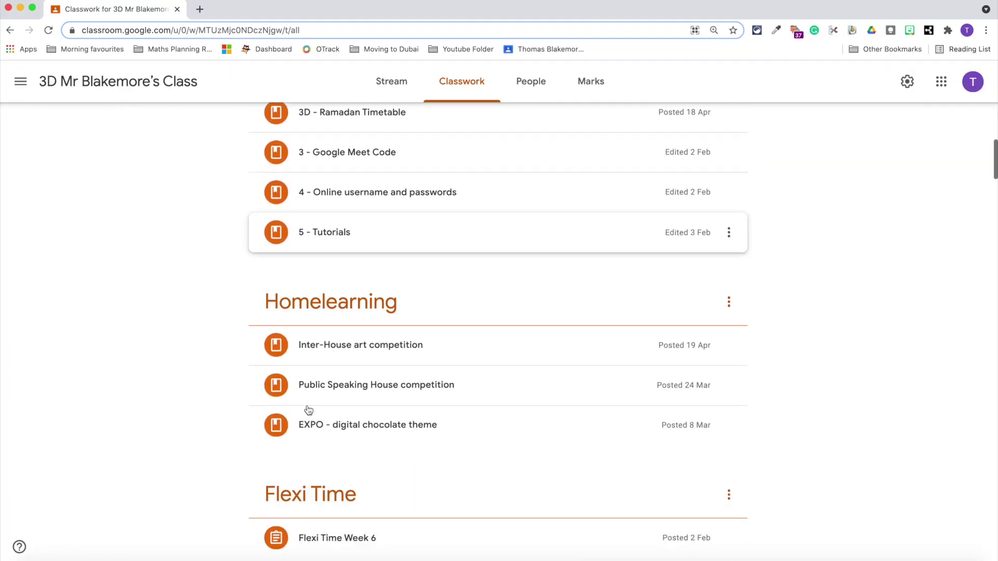
pyautogui.scroll(-3, 308, 410)
pyautogui.scroll(20, 308, 410)
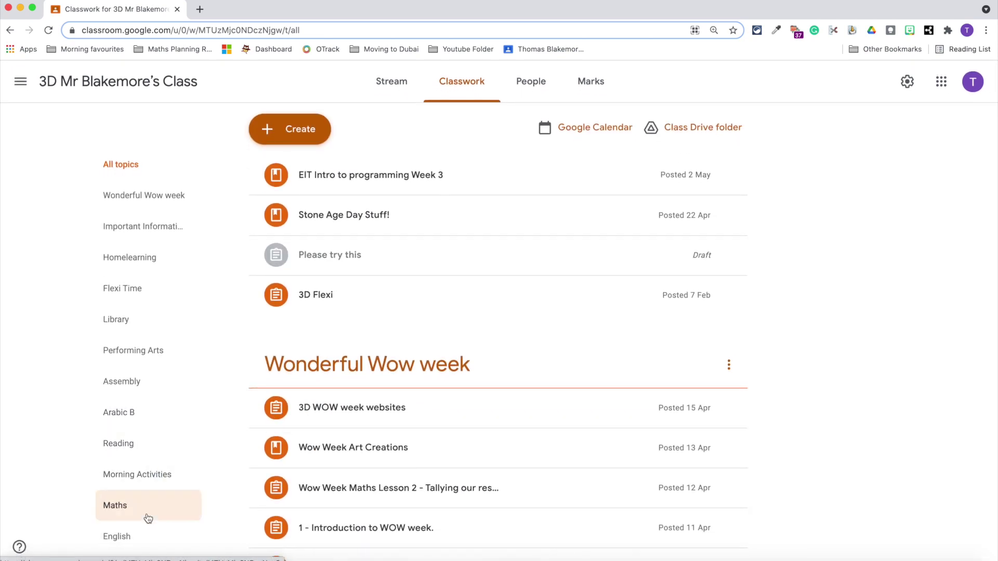
pyautogui.scroll(-2, 129, 538)
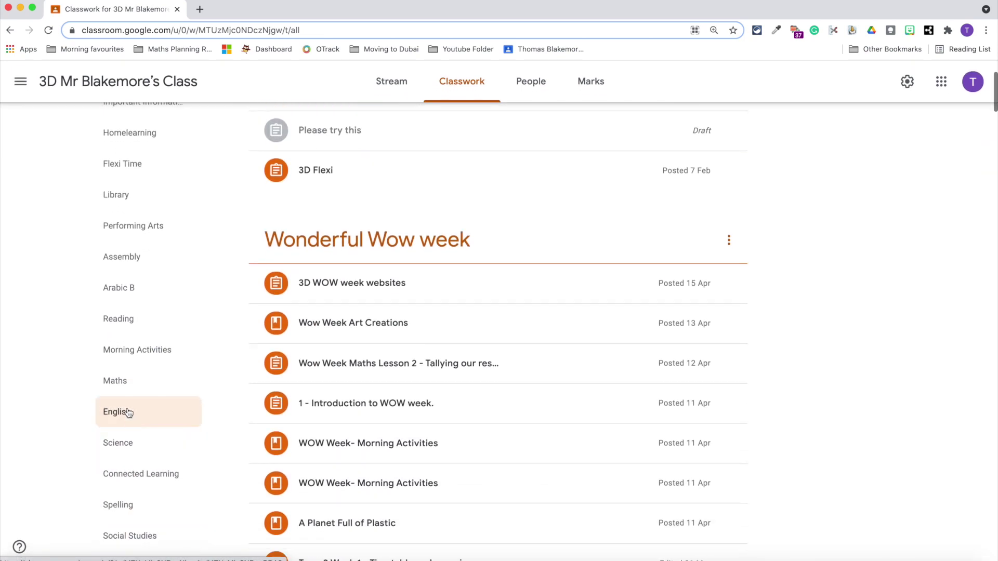
pyautogui.click(129, 413)
pyautogui.scroll(-7, 419, 339)
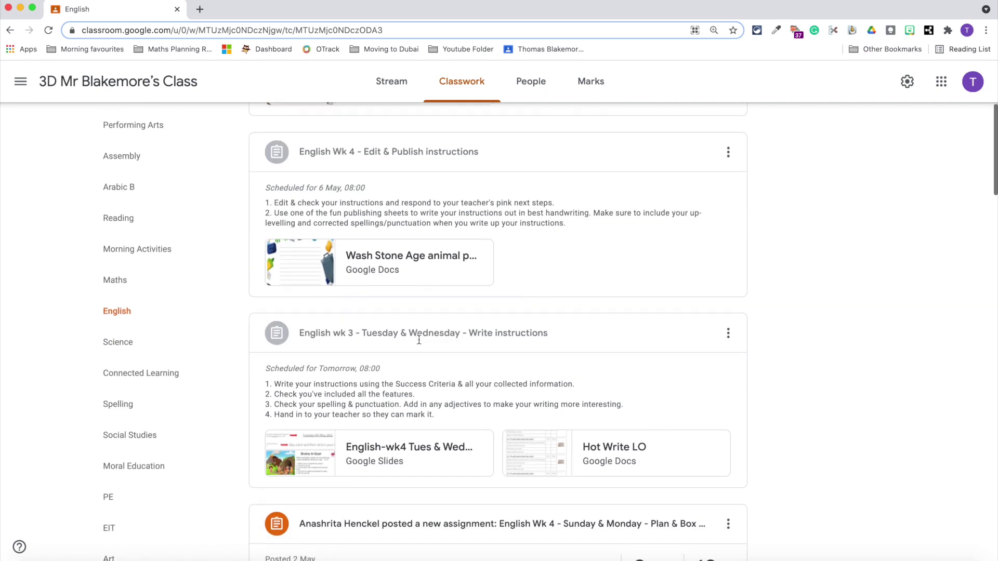
pyautogui.scroll(-13, 419, 339)
pyautogui.scroll(13, 419, 339)
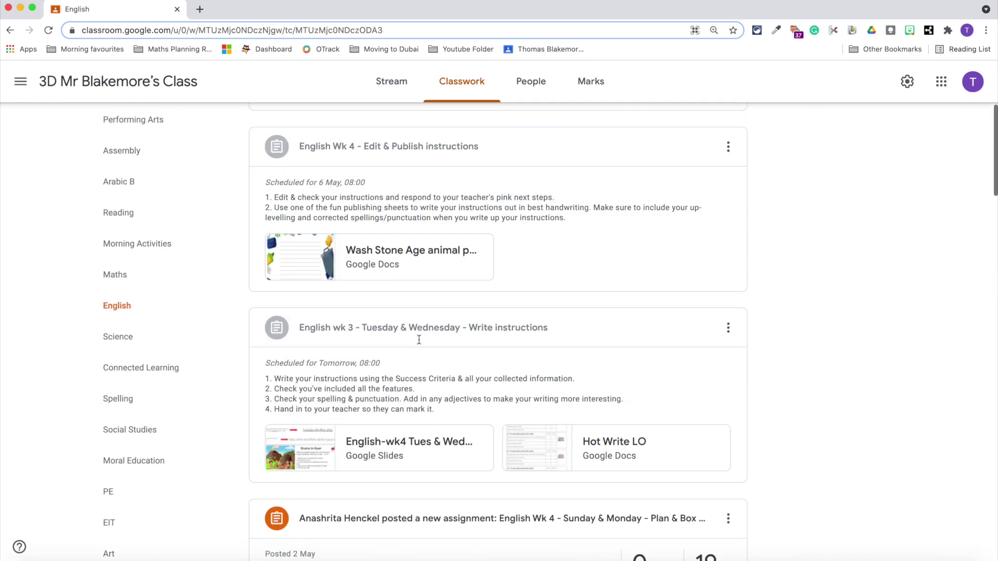
pyautogui.scroll(2, 418, 339)
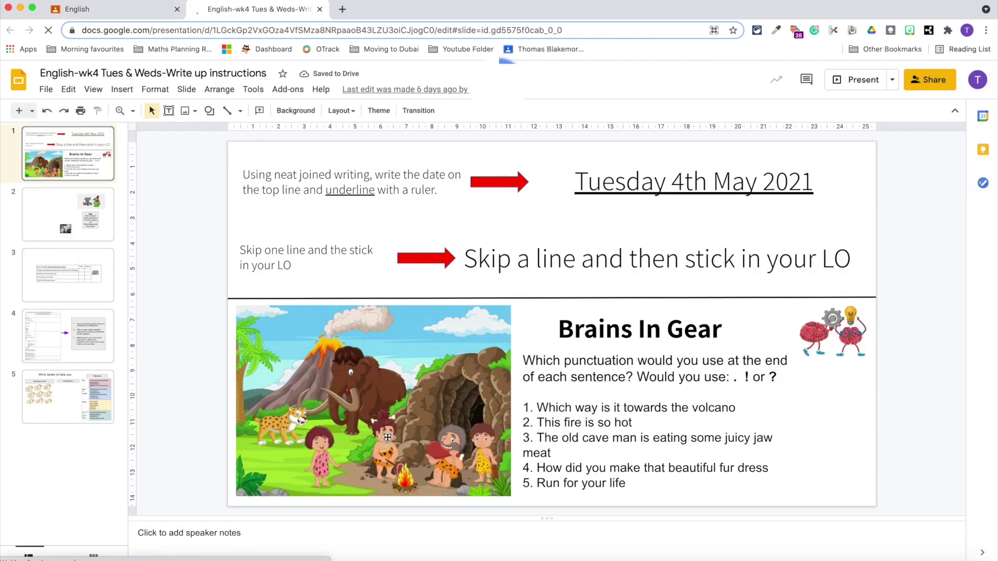
# Step: Page through the write-up slides to the planning sheet and back to How to wash a cat
pyautogui.press('Down')
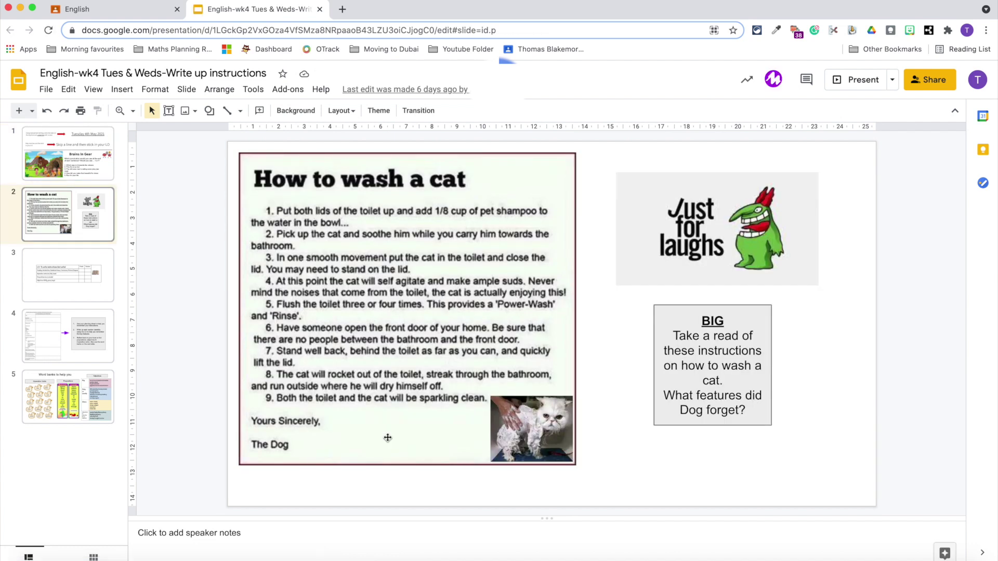
pyautogui.press('Down')
pyautogui.press('Down')
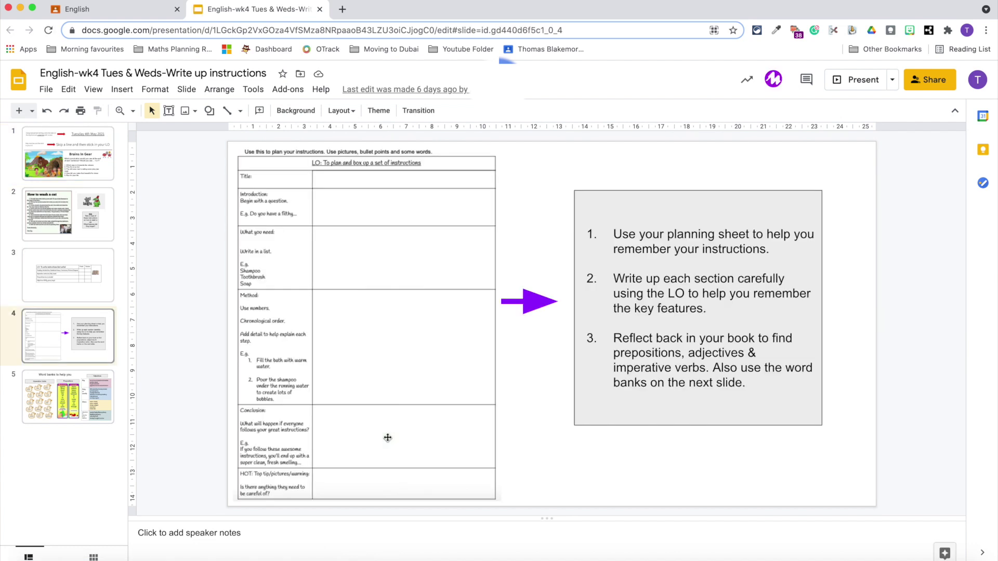
pyautogui.press('Up')
pyautogui.press('Up')
pyautogui.press('Up')
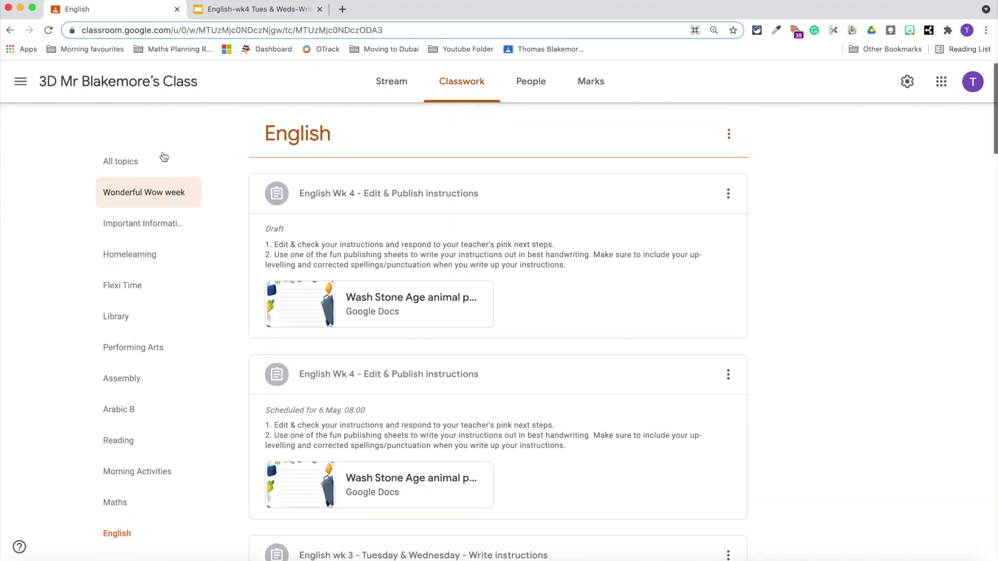
# Step: Return to all topics and search the page for 'ara' to reach the Arabic B topic
pyautogui.click(133, 160)
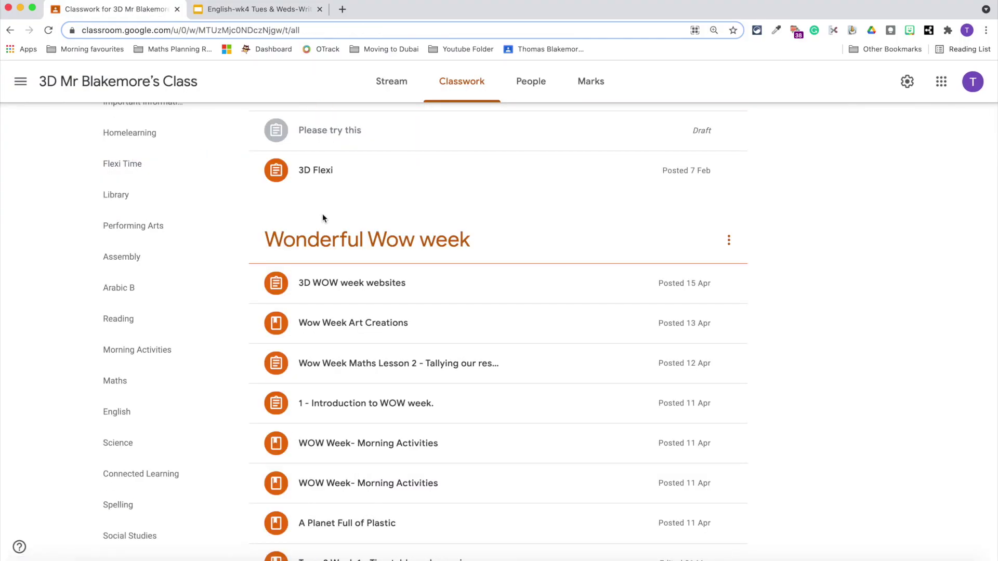
pyautogui.press('super+f')
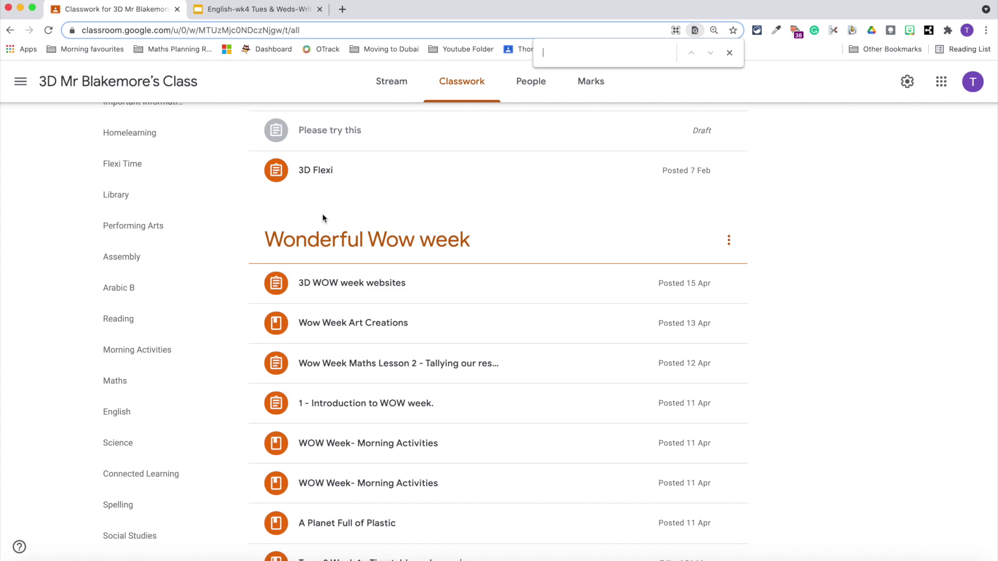
pyautogui.write('arabic')
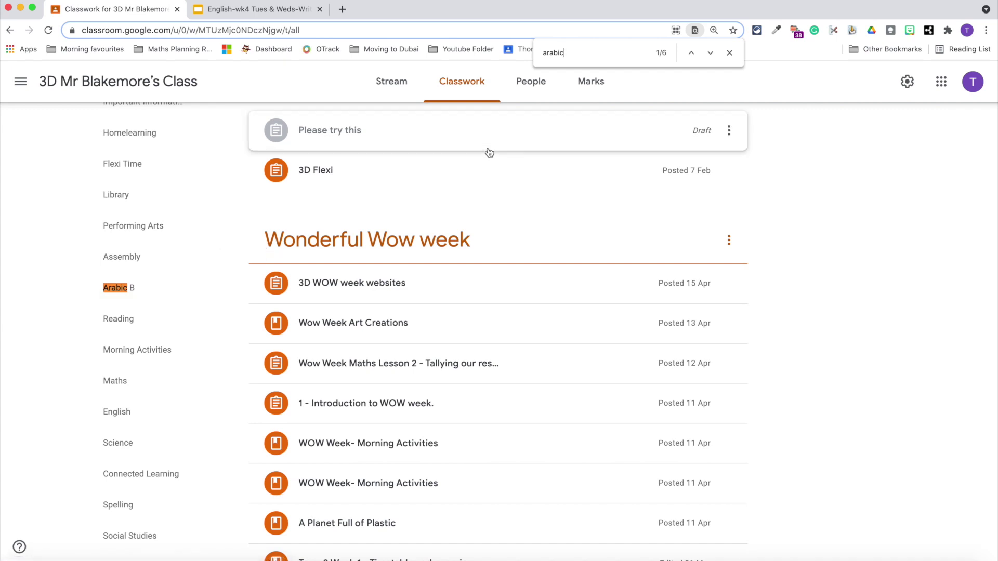
pyautogui.press('Return')
pyautogui.scroll(-3, 379, 346)
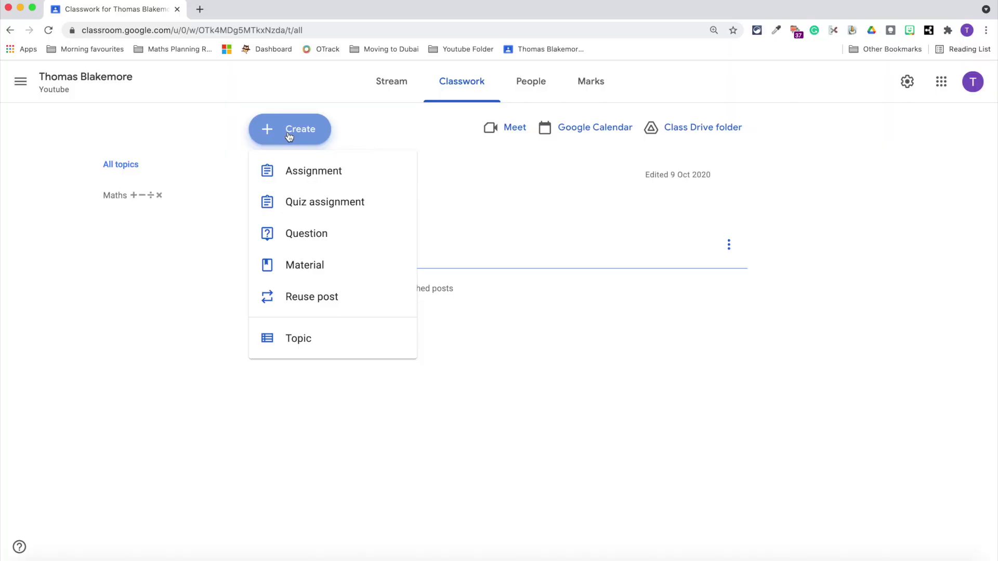
# Step: Start a new assignment titled 'Make sure you' and write its instructions
pyautogui.click(299, 176)
pyautogui.click(260, 189)
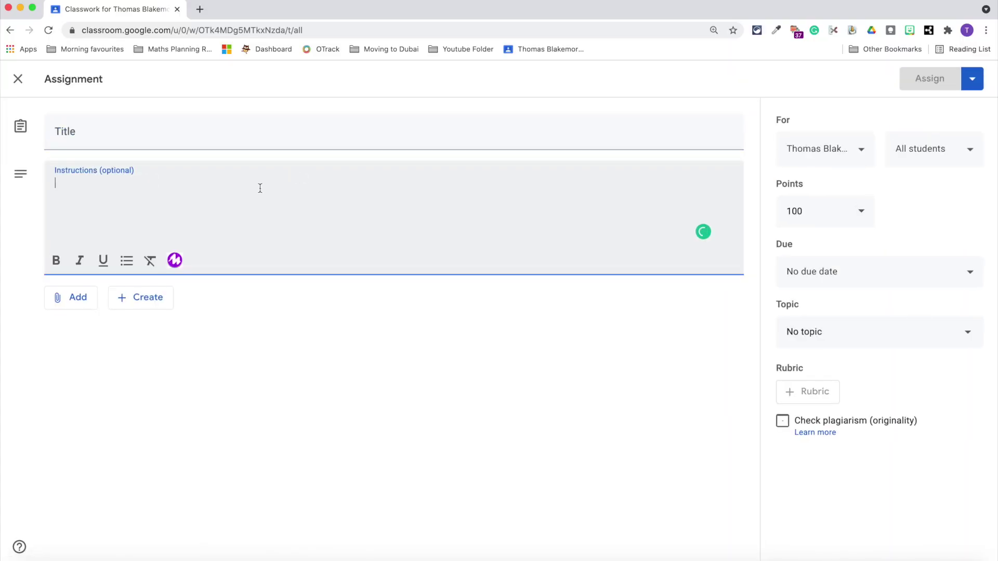
pyautogui.click(213, 134)
pyautogui.write('Make sure you')
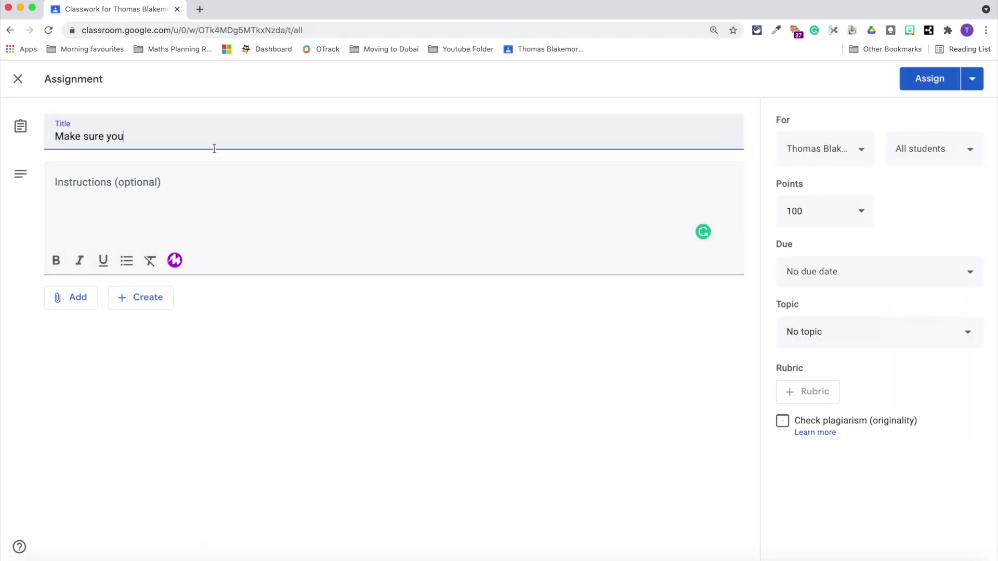
pyautogui.click(194, 191)
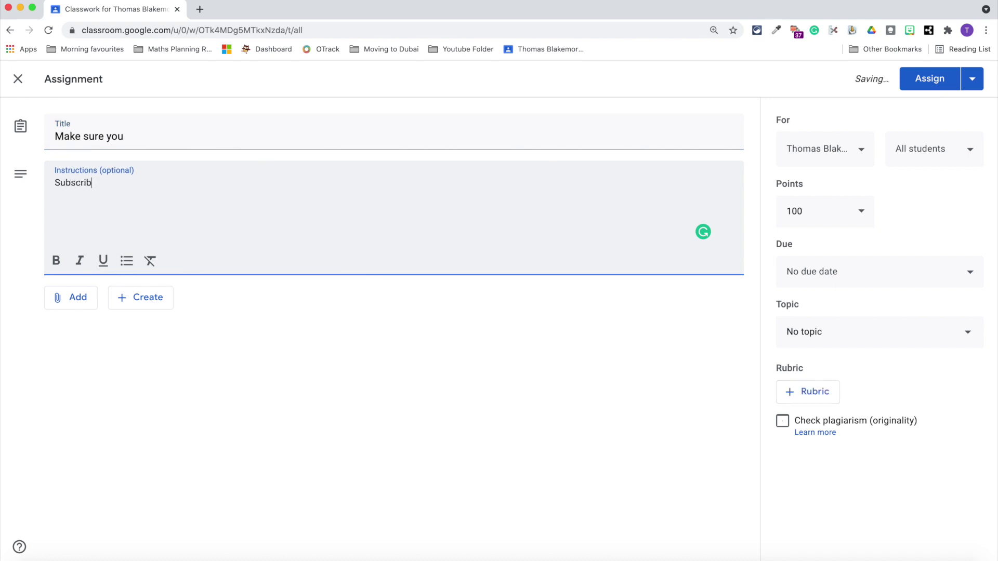
# Step: Bold the Subscribe heading, finish the bulleted list, and underline the Thank you line
pyautogui.doubleClick(73, 182)
pyautogui.click(57, 261)
pyautogui.click(120, 180)
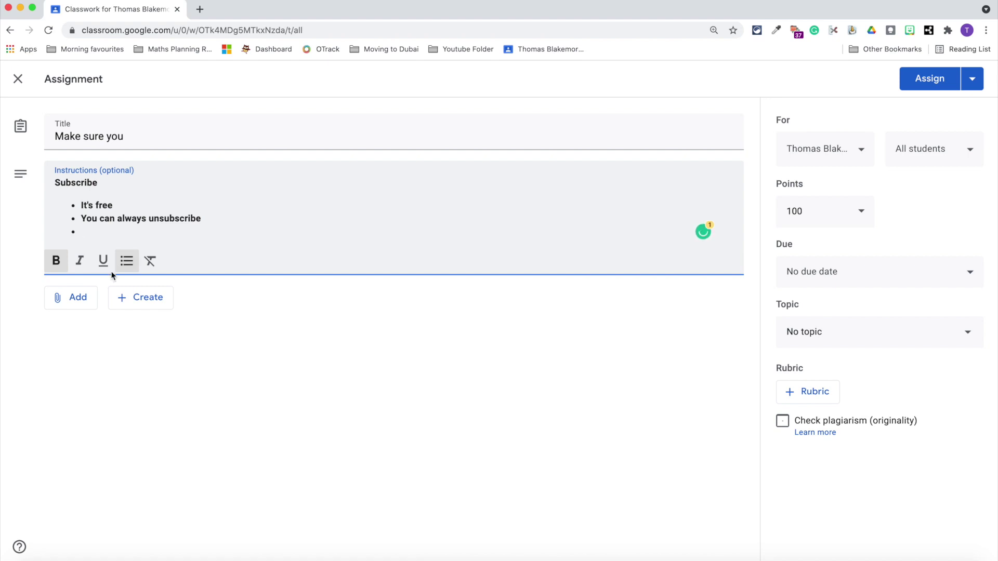
pyautogui.click(122, 263)
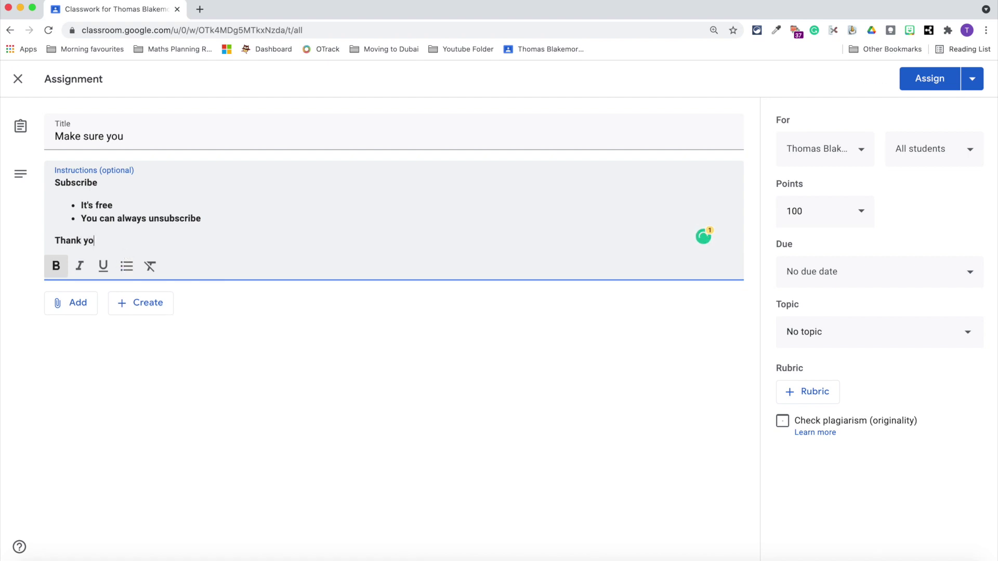
pyautogui.moveTo(101, 239); pyautogui.dragTo(54, 240)
pyautogui.click(103, 266)
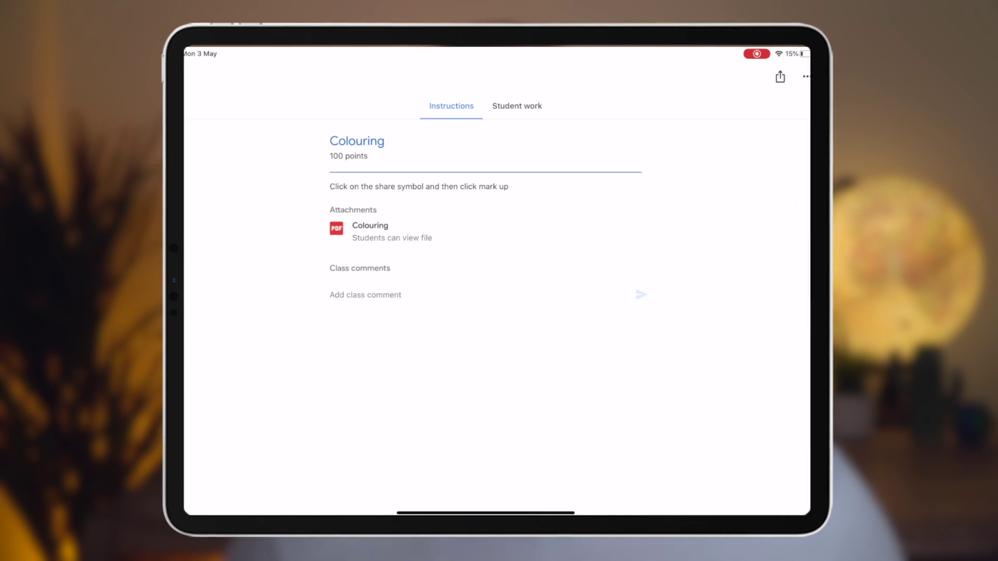
# Step: Open the Colouring PDF in Markup and choose the red pen
pyautogui.click(348, 232)
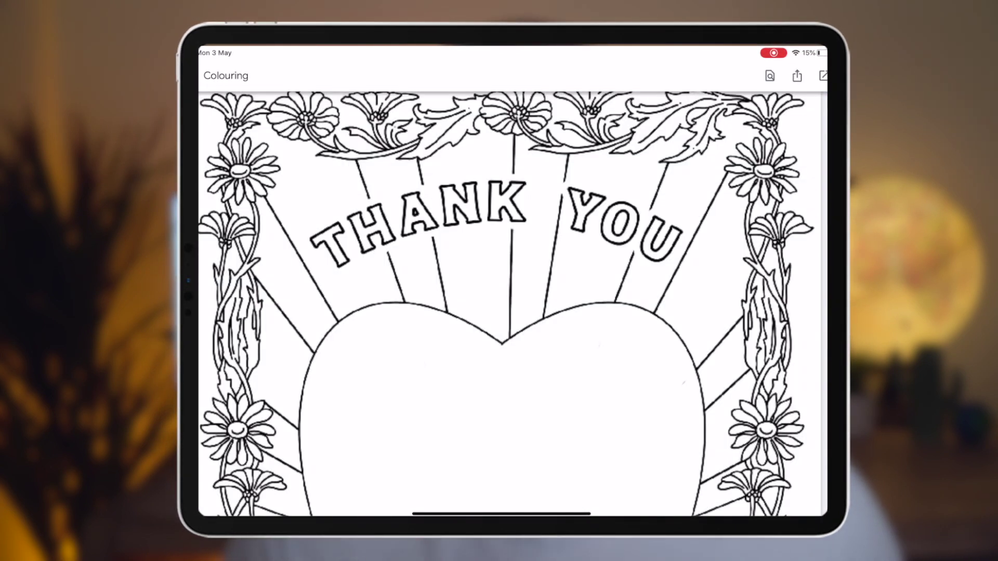
pyautogui.click(796, 76)
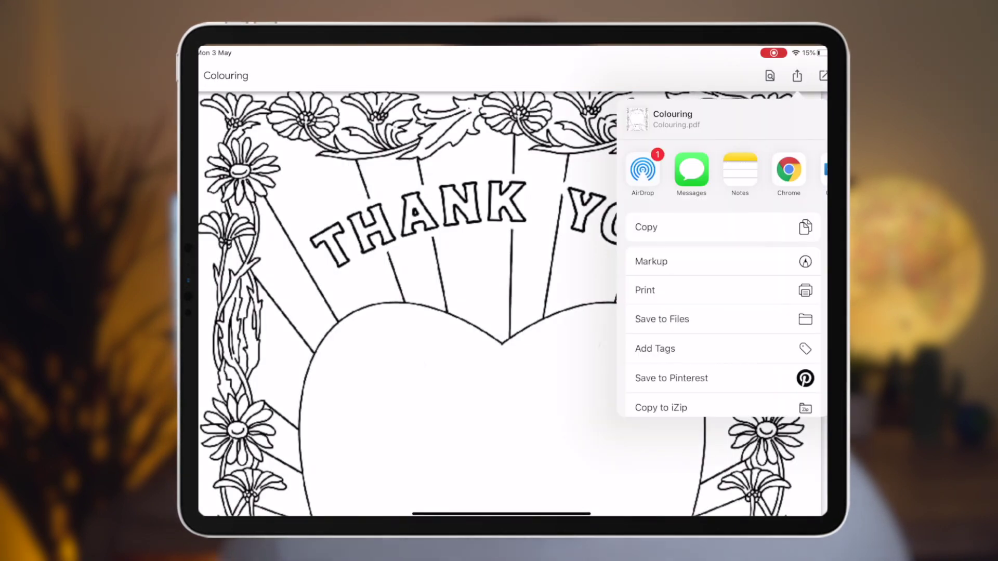
pyautogui.click(712, 263)
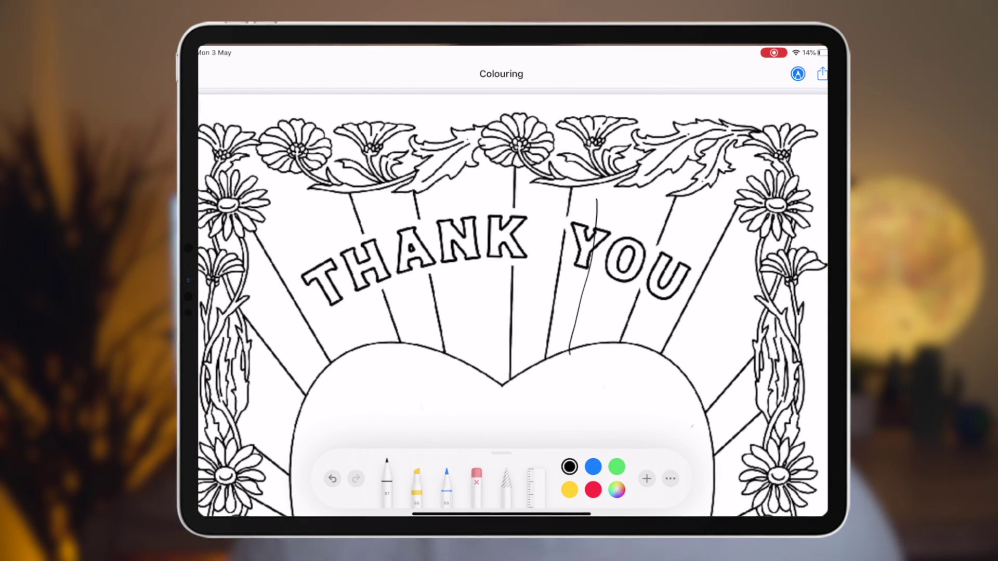
pyautogui.click(447, 486)
pyautogui.click(593, 490)
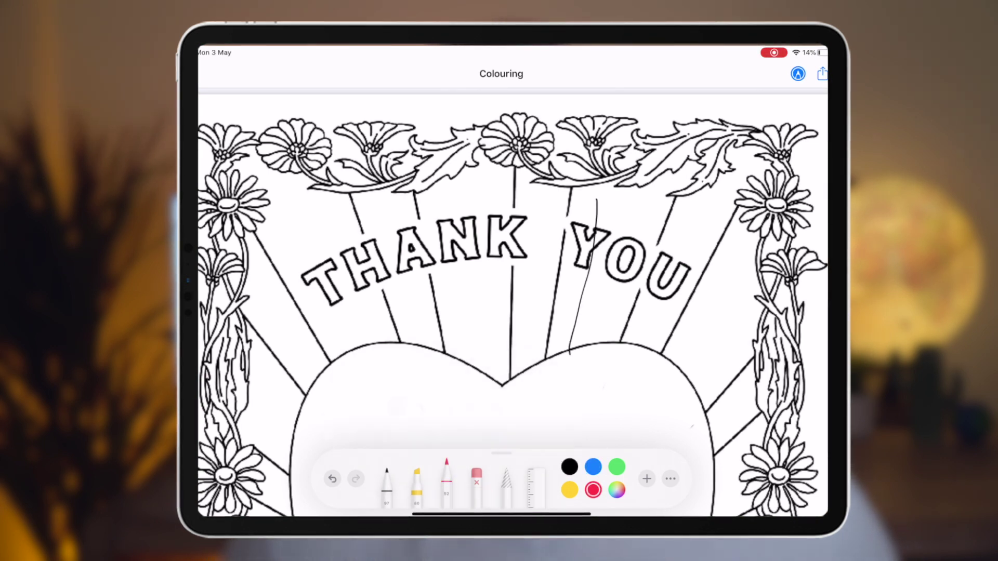
# Step: Shade the heart red and handwrite the student's name in the name box
pyautogui.moveTo(525, 421)
pyautogui.mouseDown()
pyautogui.moveTo(582, 364)
pyautogui.moveTo(535, 426)
pyautogui.moveTo(556, 374)
pyautogui.mouseUp()
pyautogui.scroll(-5, 512, 306)
pyautogui.scroll(5, 512, 306)
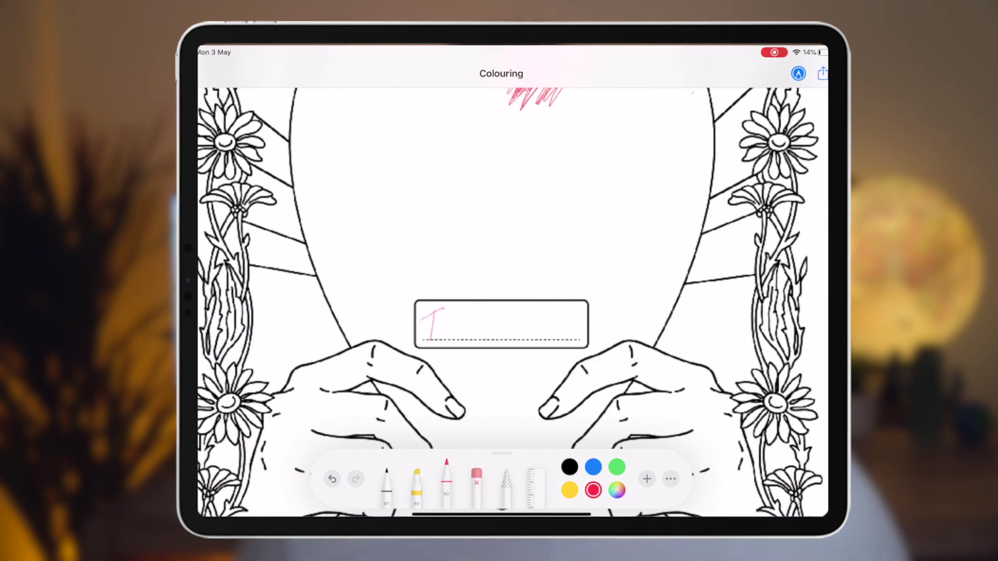
pyautogui.moveTo(494, 331); pyautogui.dragTo(497, 341)
pyautogui.moveTo(507, 326); pyautogui.dragTo(498, 341)
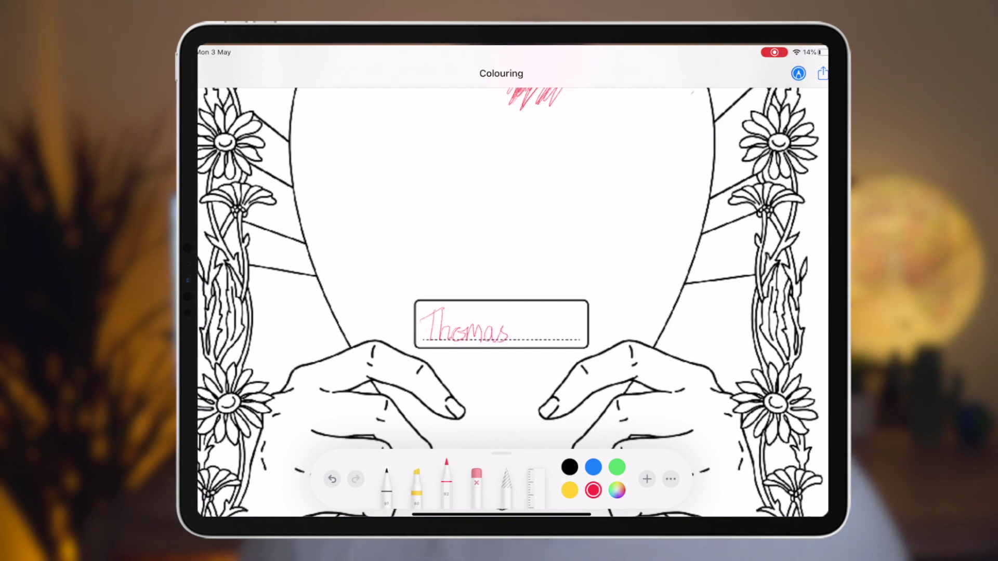
pyautogui.scroll(-5, 512, 307)
pyautogui.scroll(3, 512, 307)
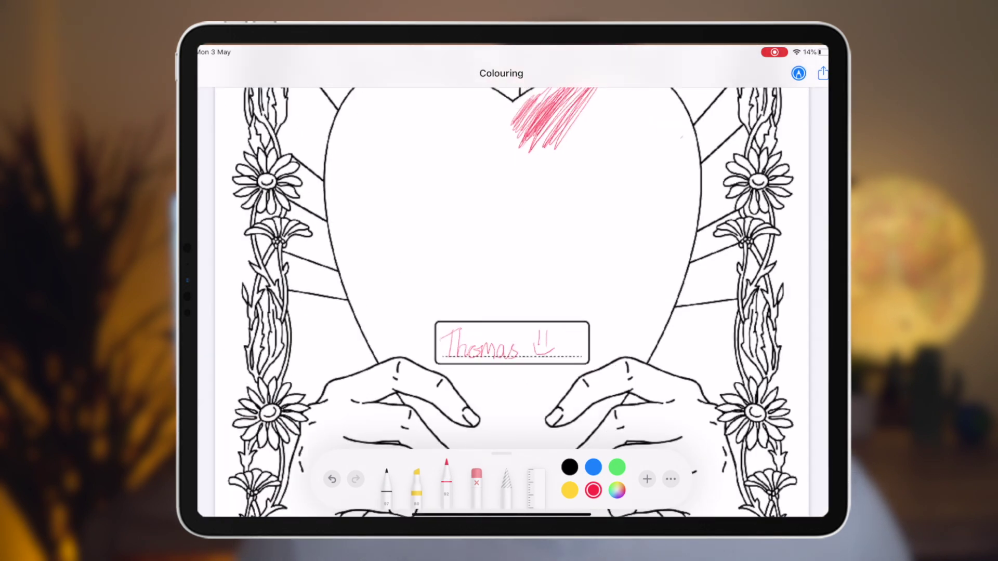
pyautogui.scroll(5, 512, 306)
pyautogui.scroll(2, 512, 306)
# Step: Colour the T of THANK in red and bring up the share options
pyautogui.moveTo(307, 195); pyautogui.dragTo(327, 218)
pyautogui.scroll(-5, 512, 281)
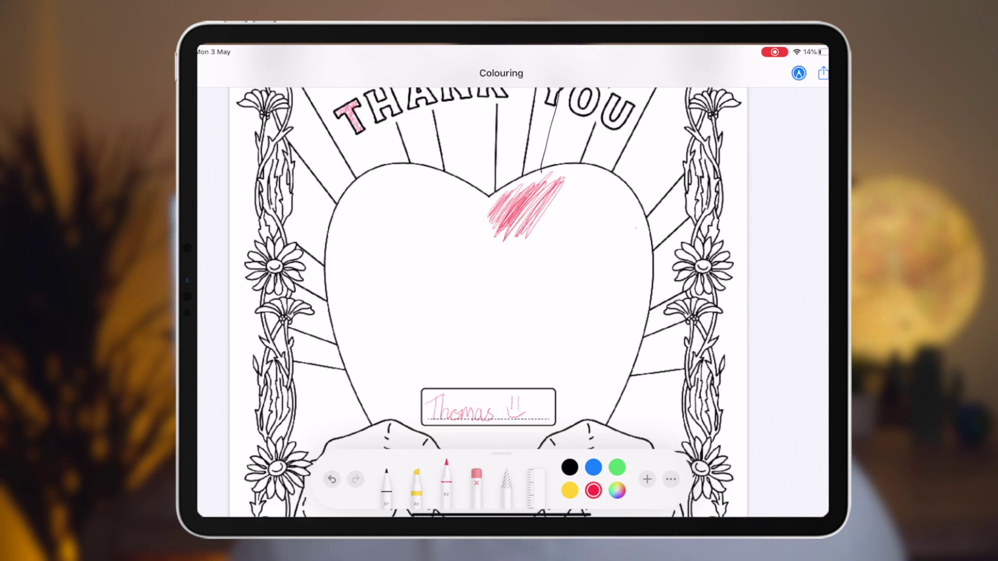
pyautogui.scroll(4, 512, 281)
pyautogui.click(822, 73)
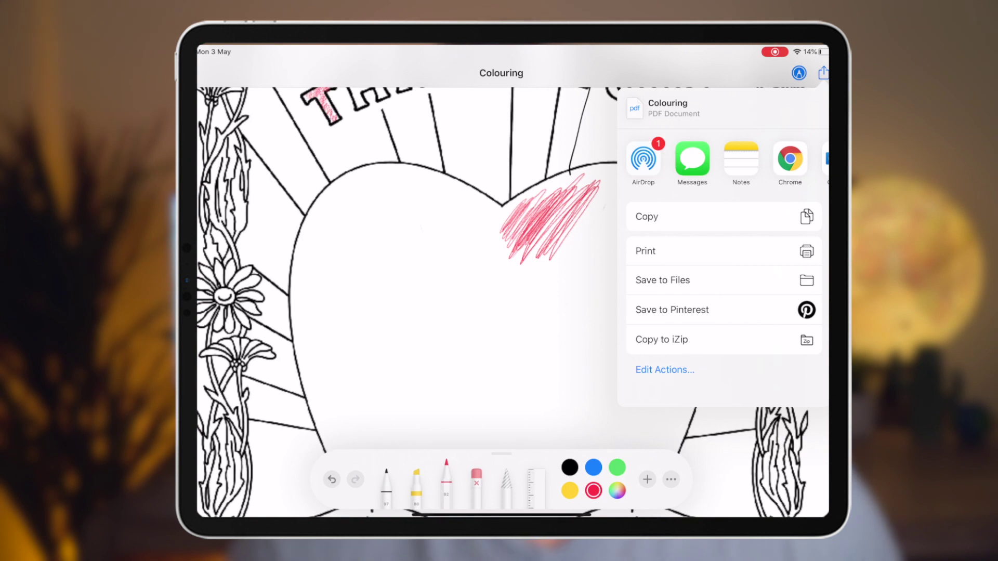
# Step: Pick Save to Files, then close the save dialog to return to the colouring page
pyautogui.click(663, 280)
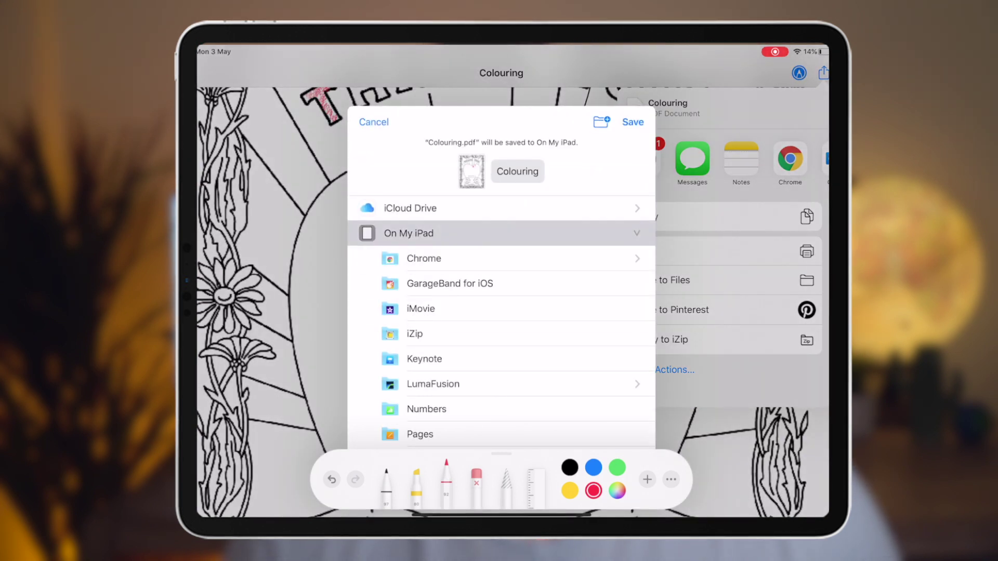
pyautogui.click(632, 121)
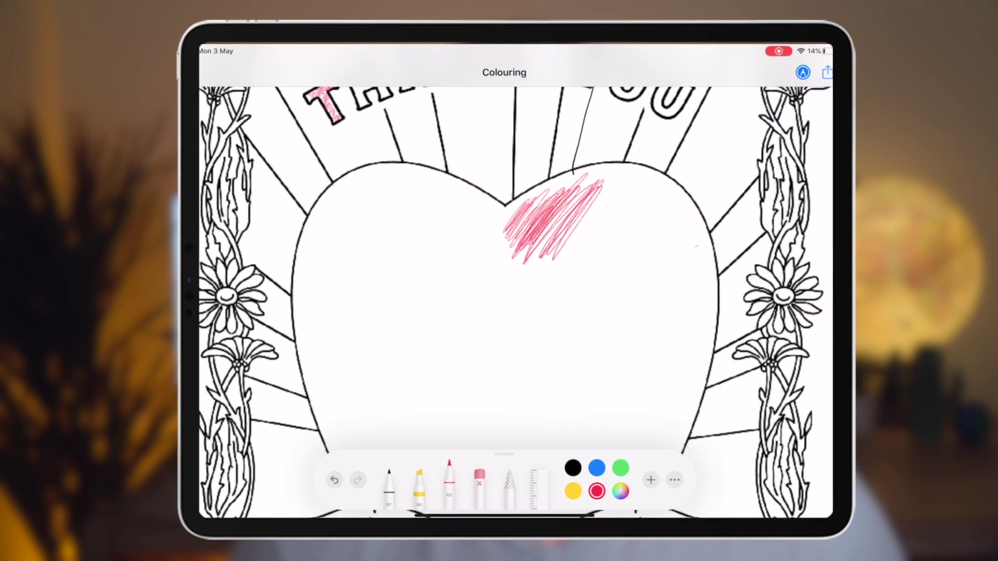